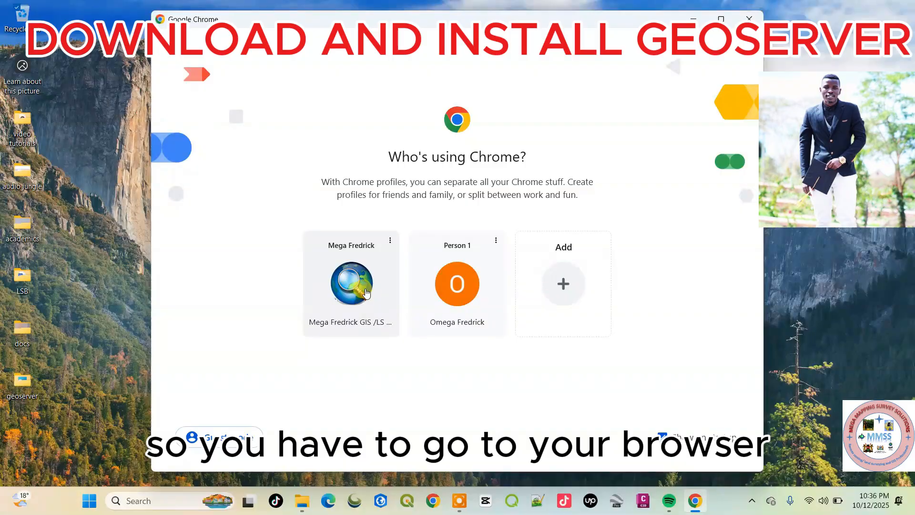
Step: Choose the Mega Mapping GIS browser profile and open the geoserver.org website
left_click(366, 292)
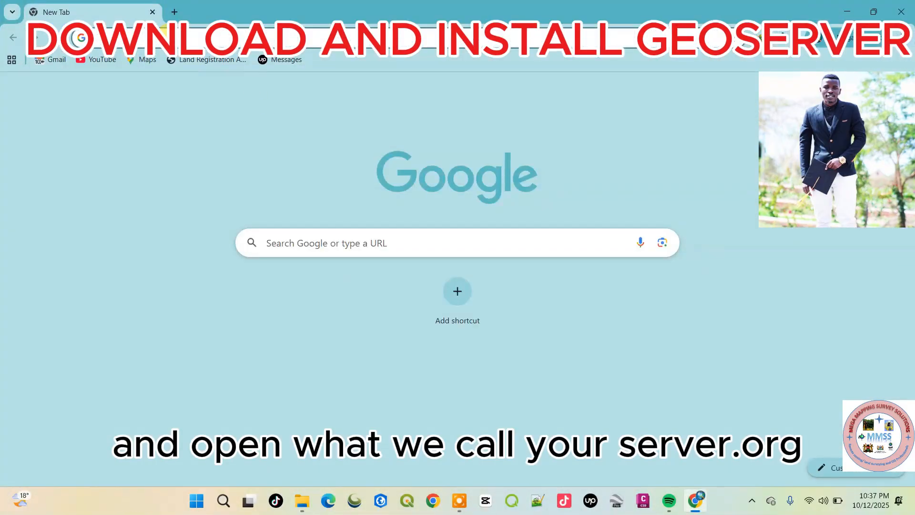
left_click(292, 241)
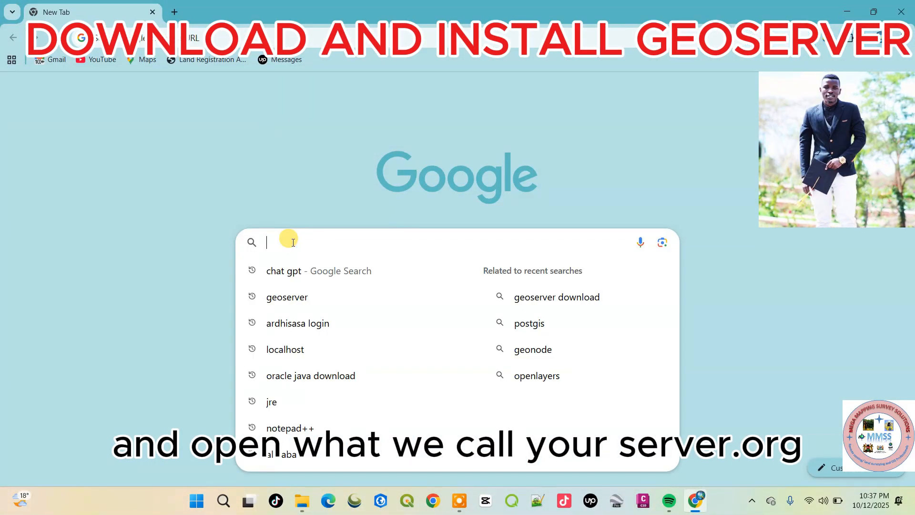
type("geoserv")
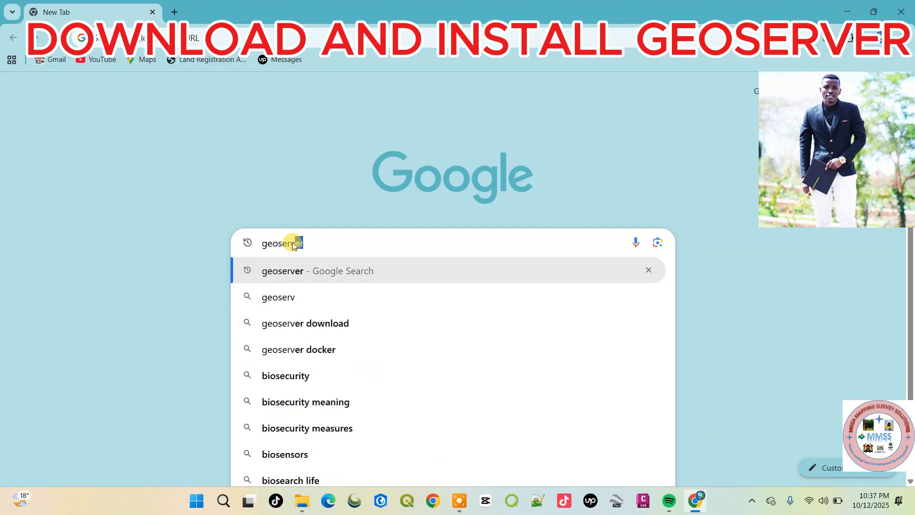
type("er.")
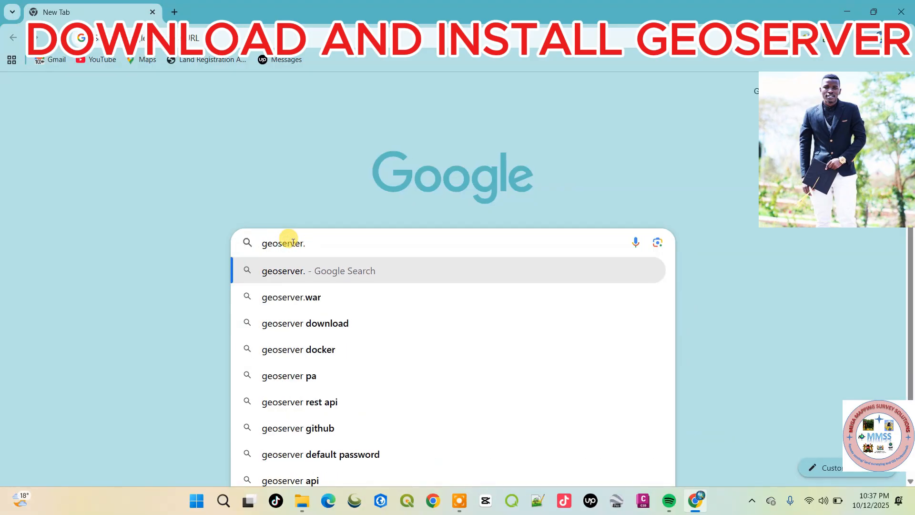
type("org")
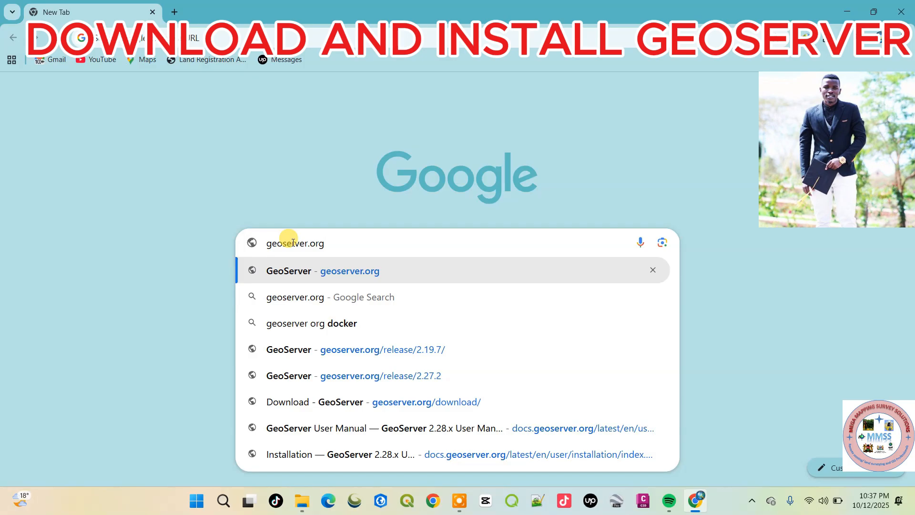
key("Return")
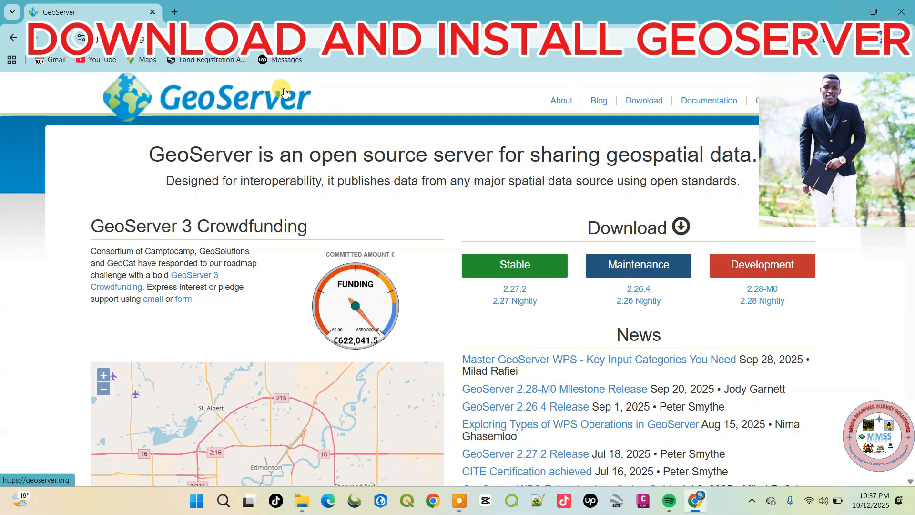
Step: Open the Installation section of the GeoServer User Manual from the site's documentation
left_click(712, 101)
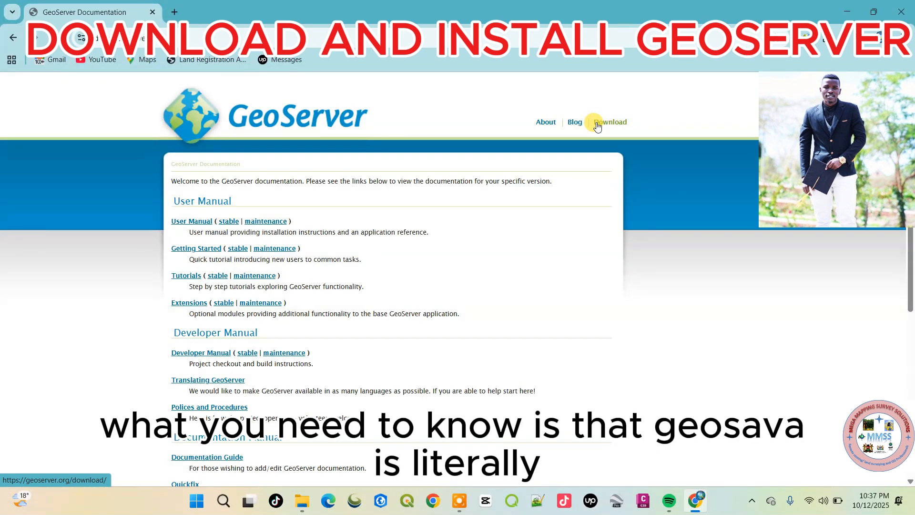
left_click(192, 221)
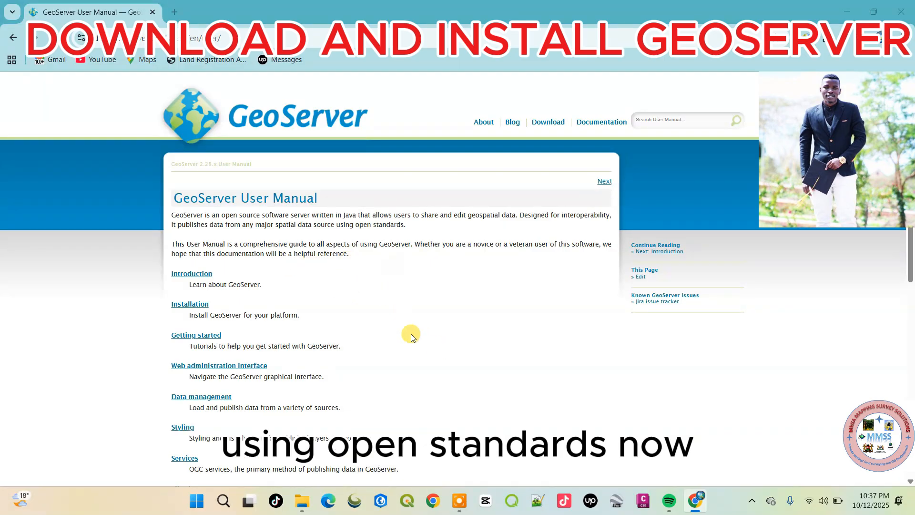
scroll(451, 350, "down", 1)
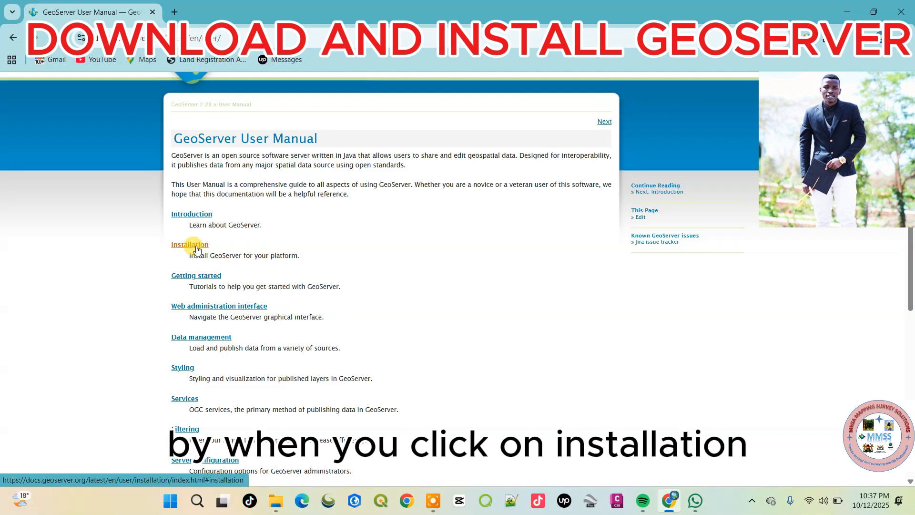
left_click(196, 249)
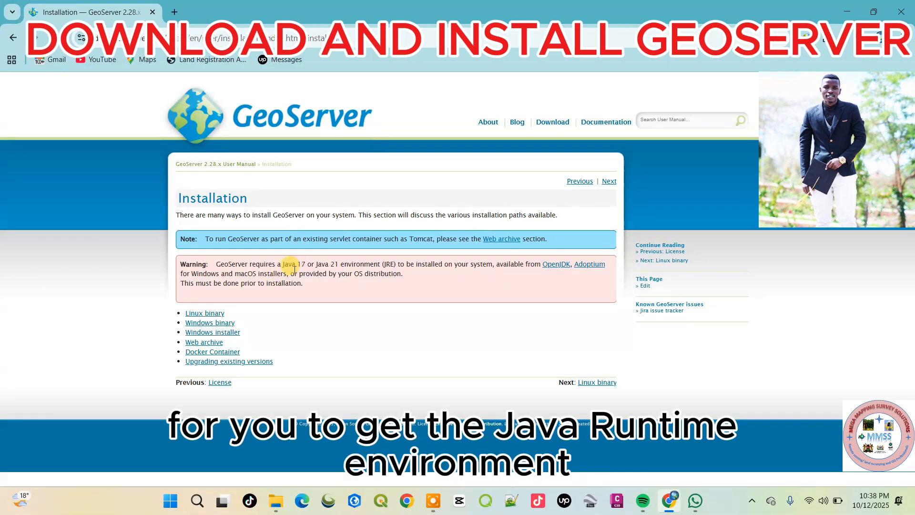
Step: Follow the Adoptium link in the Java requirement warning and open the page with the other Temurin downloads
left_click(593, 266)
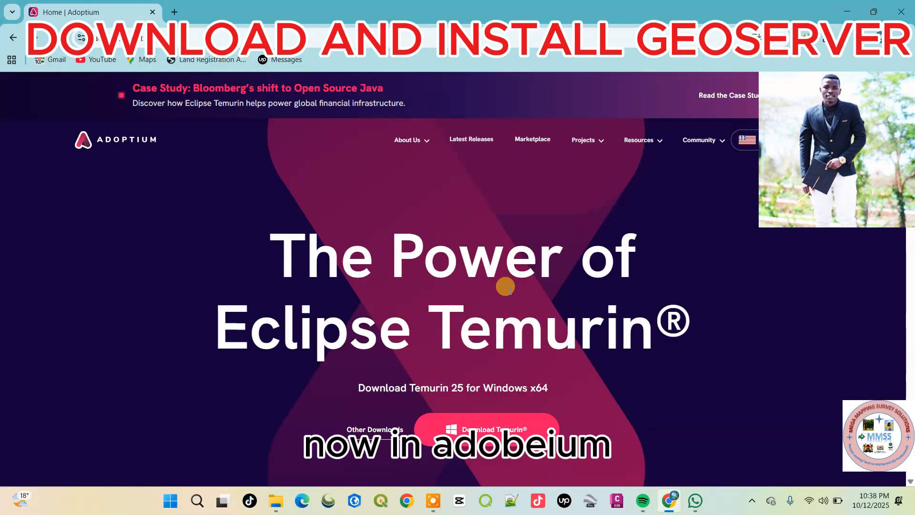
scroll(481, 266, "down", 1)
scroll(482, 266, "down", 2)
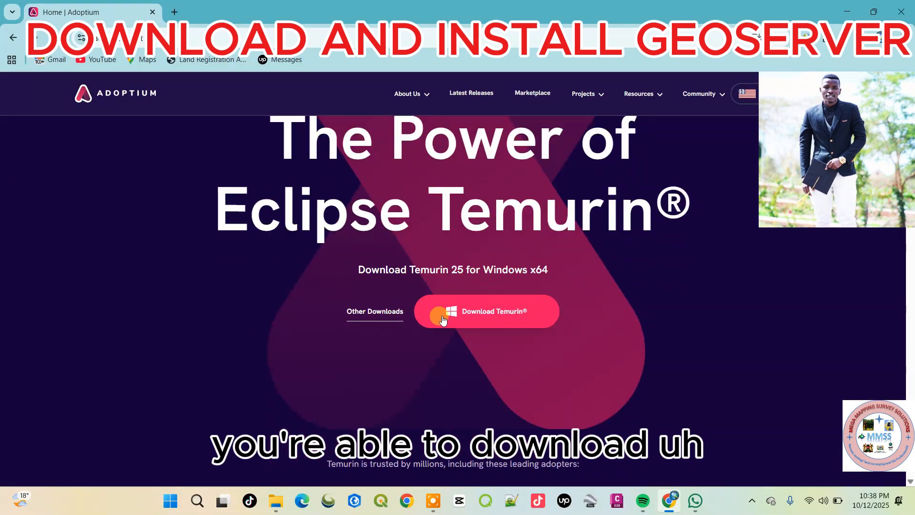
left_click(380, 315)
Step: Select the JDK 11 - LTS release and try to download its Windows x64 JDK .MSI installer, dismissing the download manager's dialogs
scroll(380, 314, "down", 3)
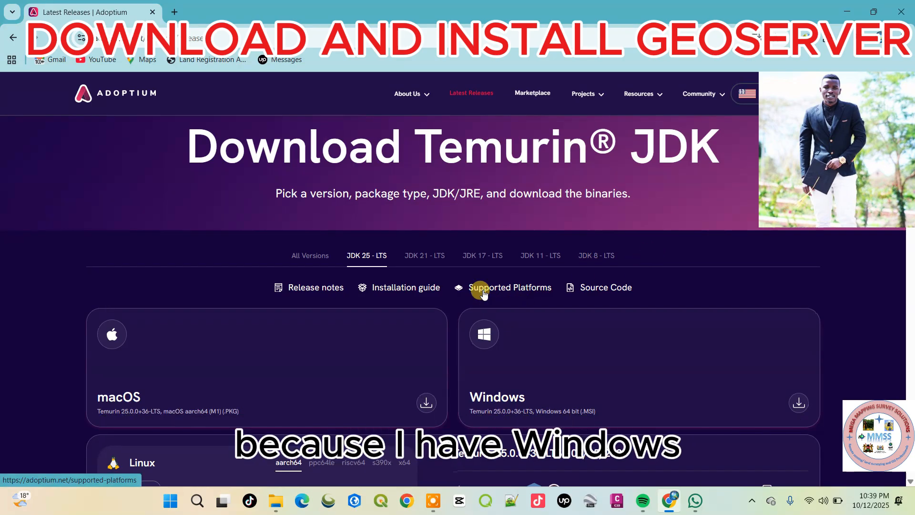
scroll(478, 286, "down", 2)
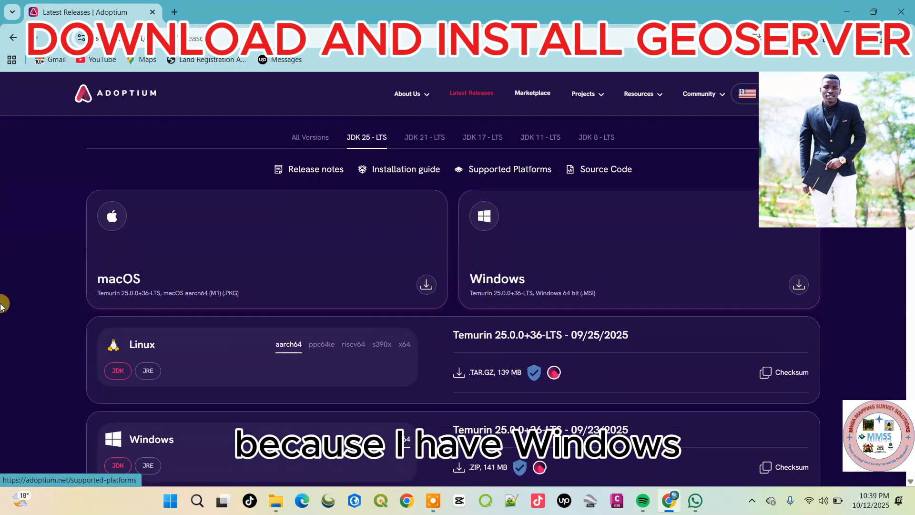
left_click(539, 142)
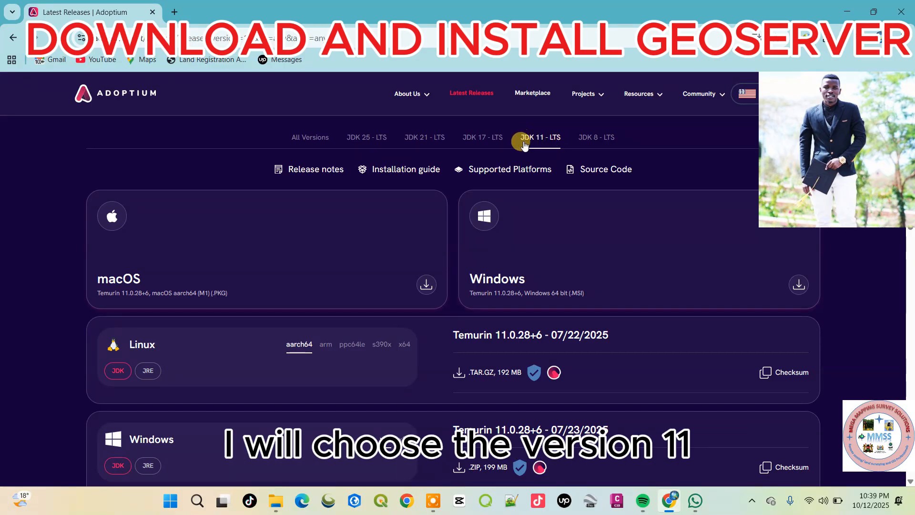
scroll(511, 229, "down", 1)
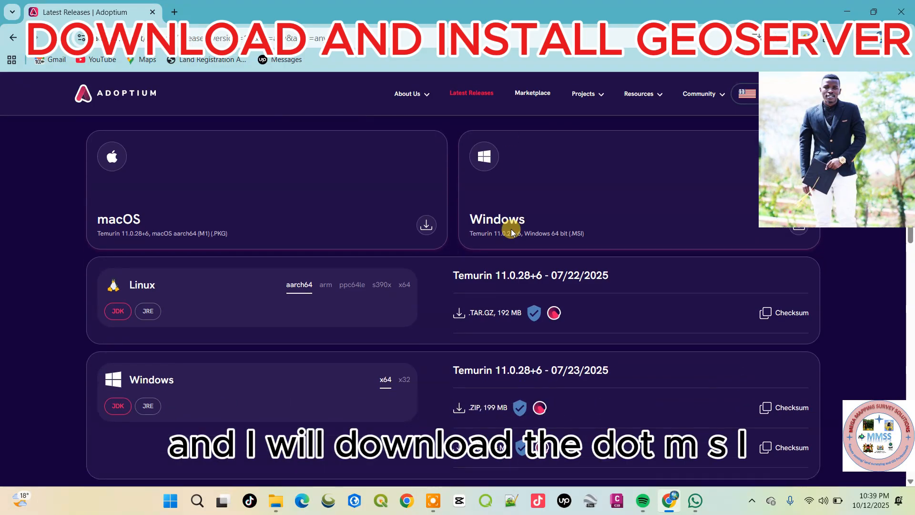
scroll(489, 353, "down", 2)
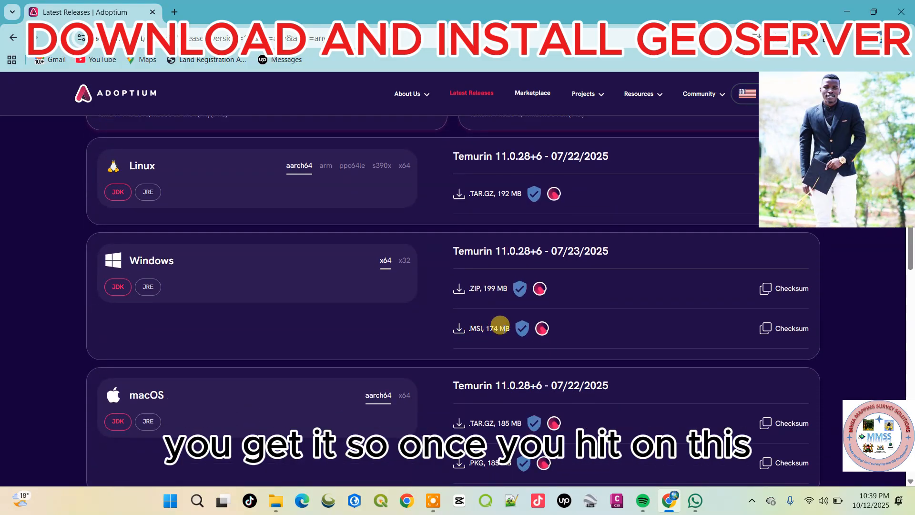
left_click(462, 342)
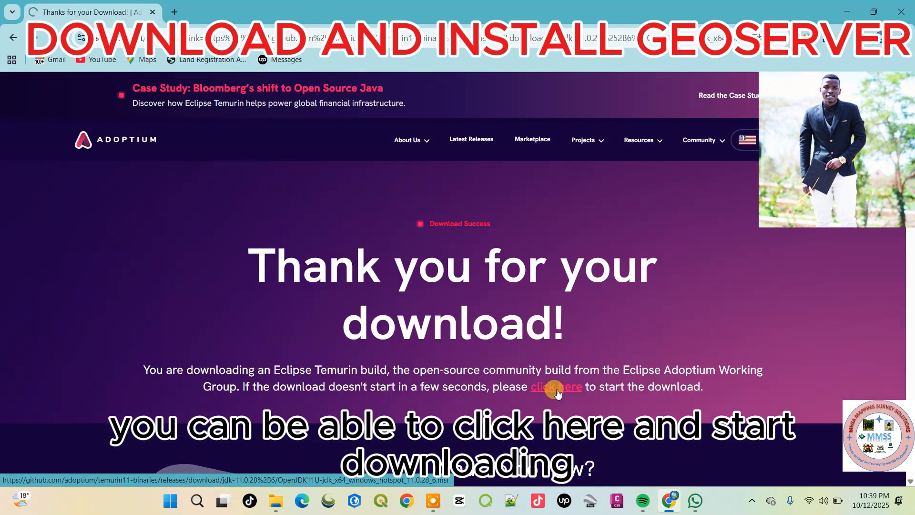
left_click(556, 388)
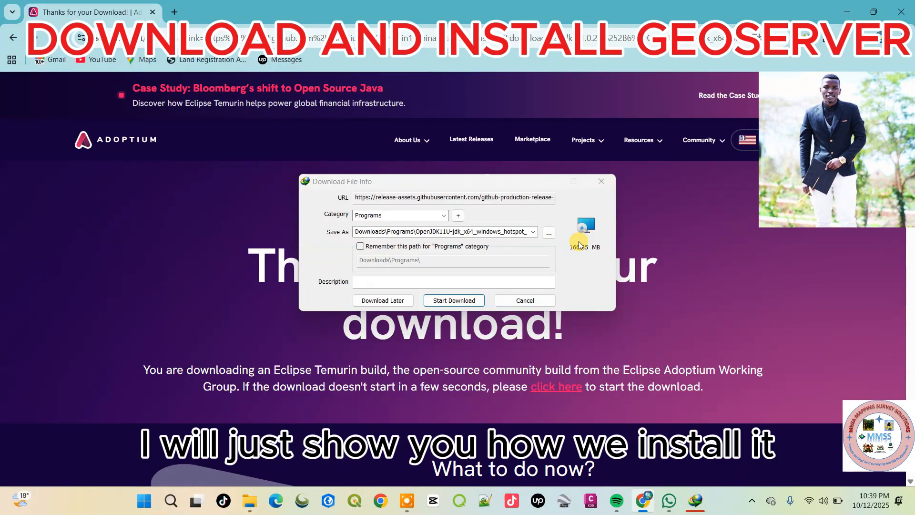
left_click(600, 184)
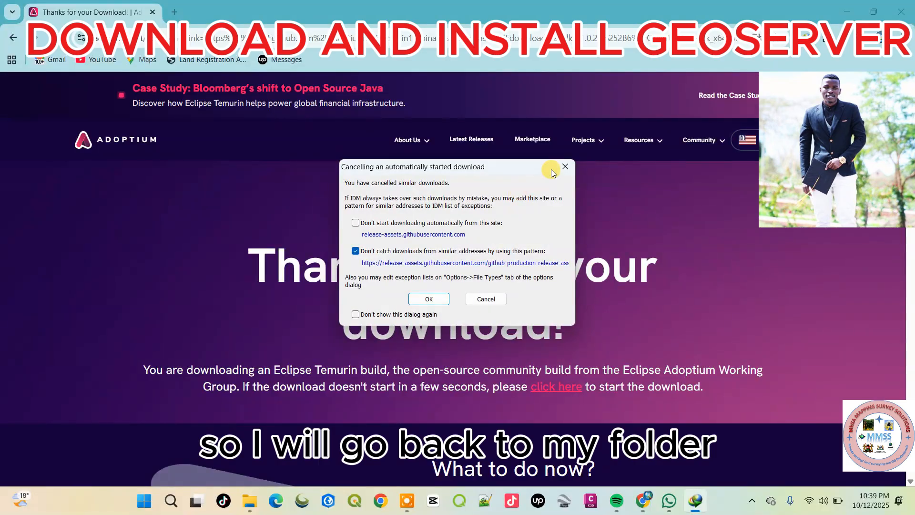
left_click(565, 168)
Step: Minimize the browser and launch the OpenJDK11U x64 Windows installer from the desktop's geoserver folder
left_click(847, 12)
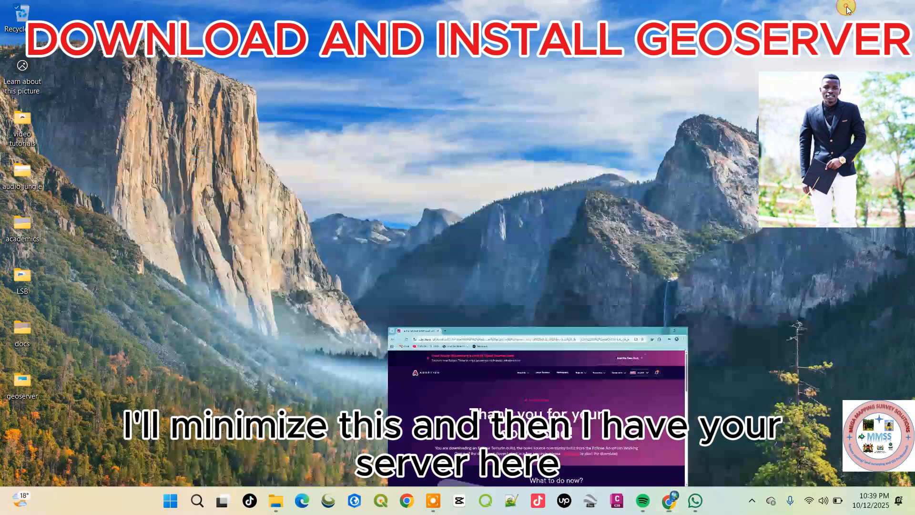
double_click(28, 388)
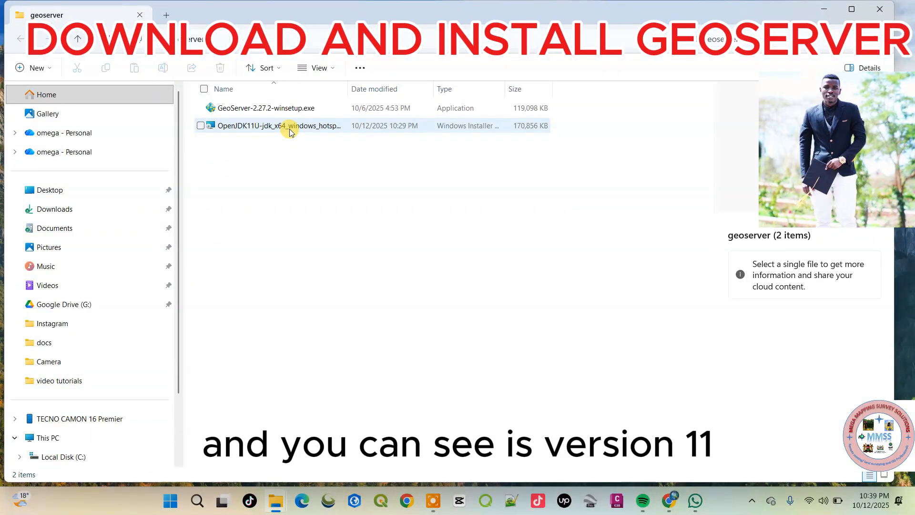
right_click(254, 127)
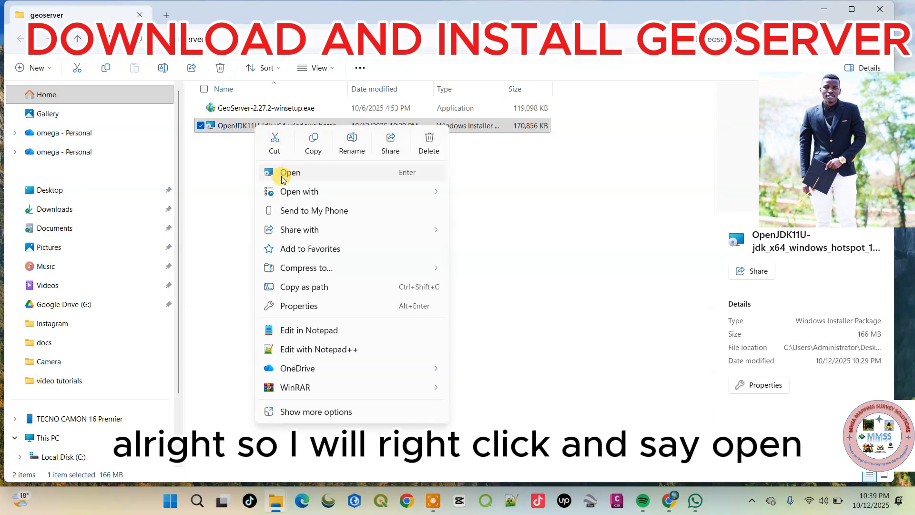
left_click(293, 173)
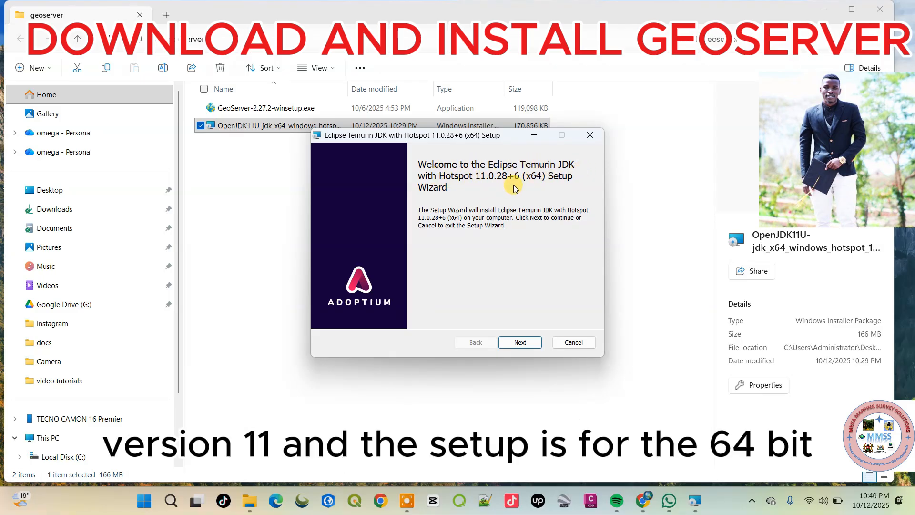
Step: Accept the license agreement, install Eclipse Temurin JDK 11.0.28+6 for all users with the default features and location, and finish the setup
left_click(520, 343)
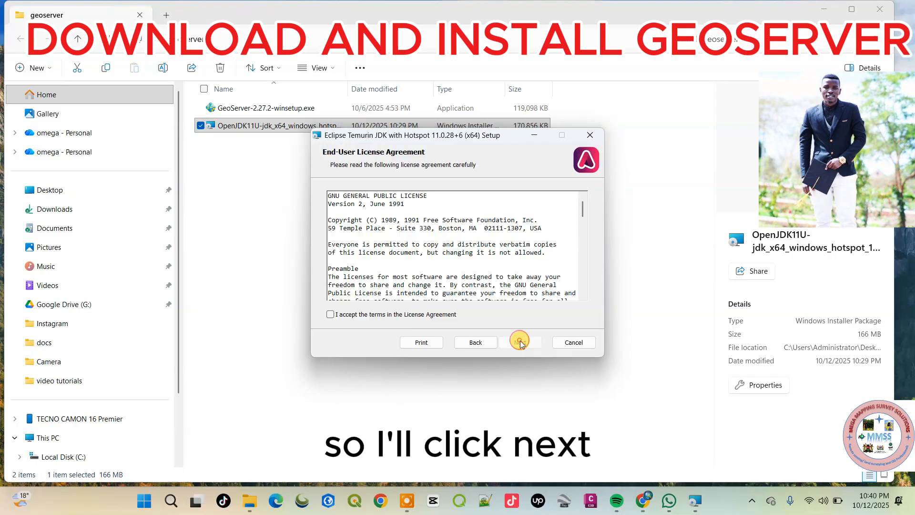
left_click(333, 315)
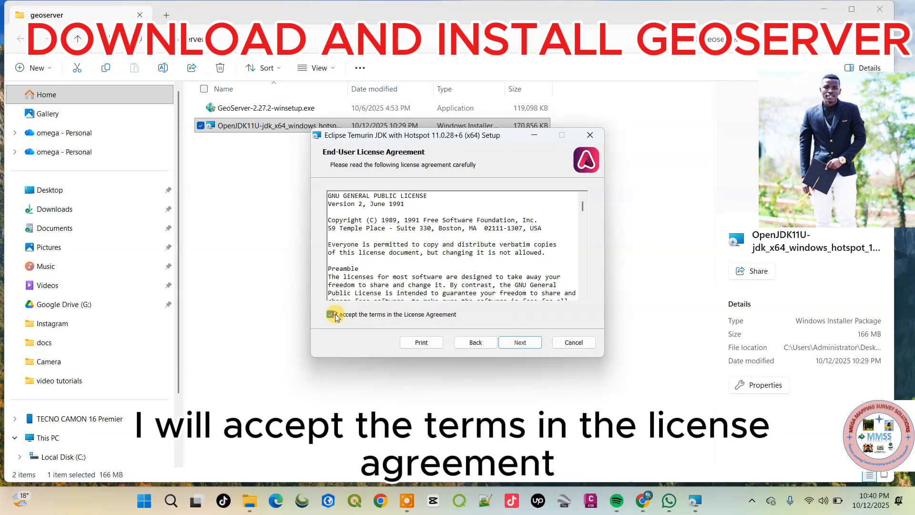
left_click(523, 348)
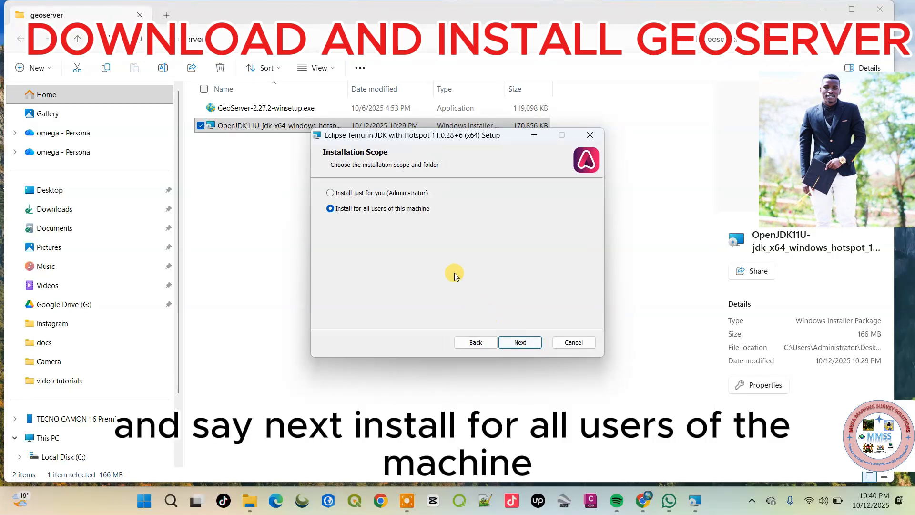
left_click(521, 342)
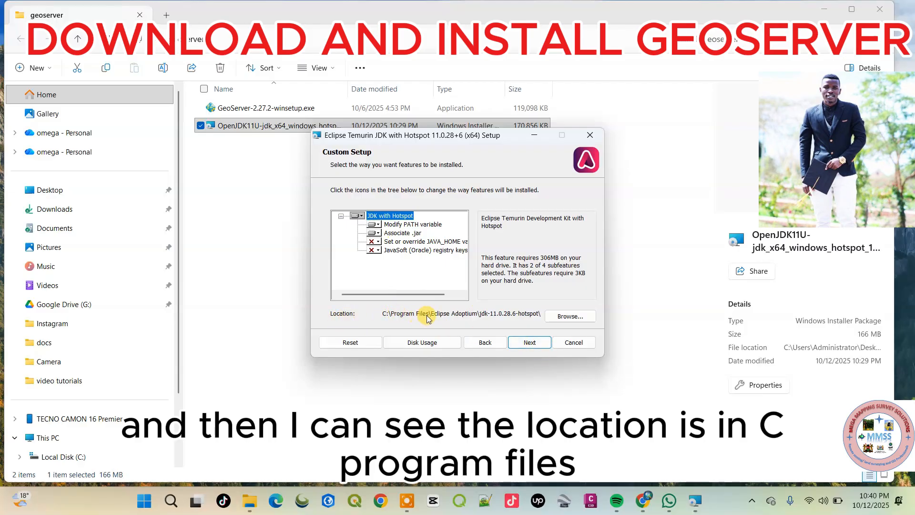
left_click(530, 343)
left_click(522, 342)
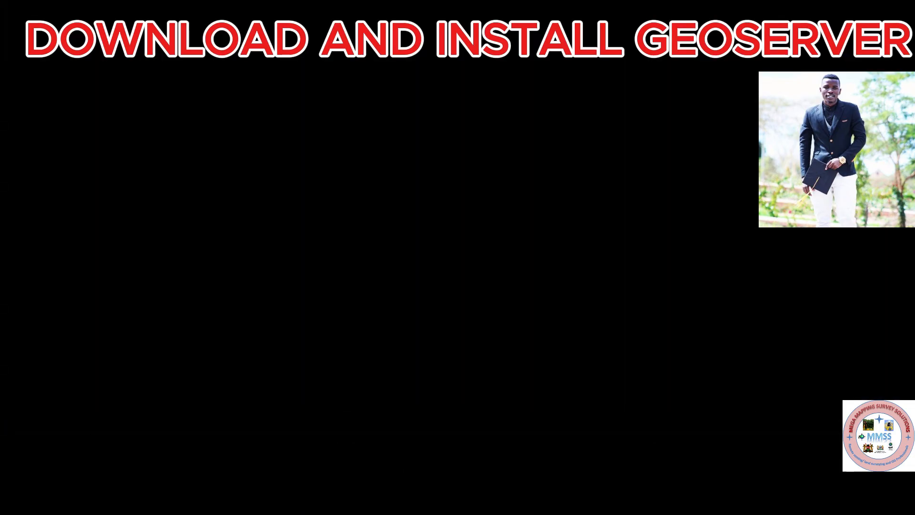
left_click(382, 334)
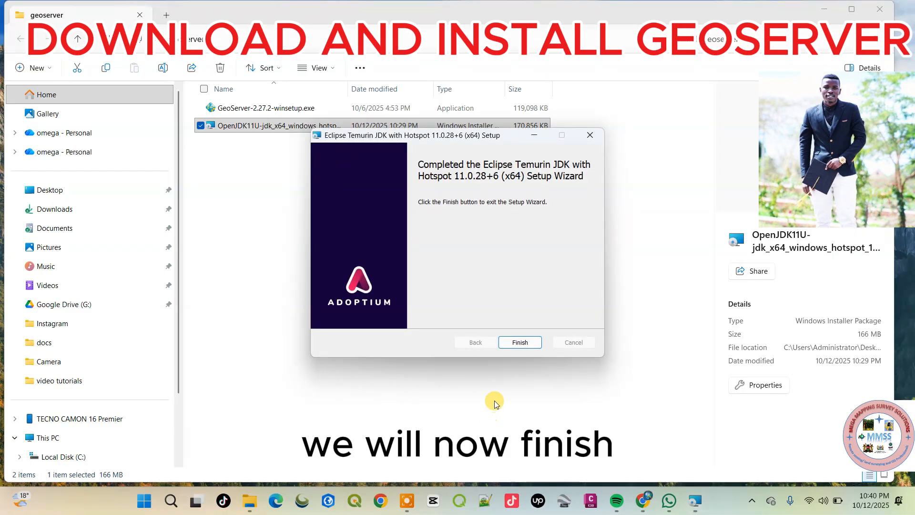
left_click(515, 343)
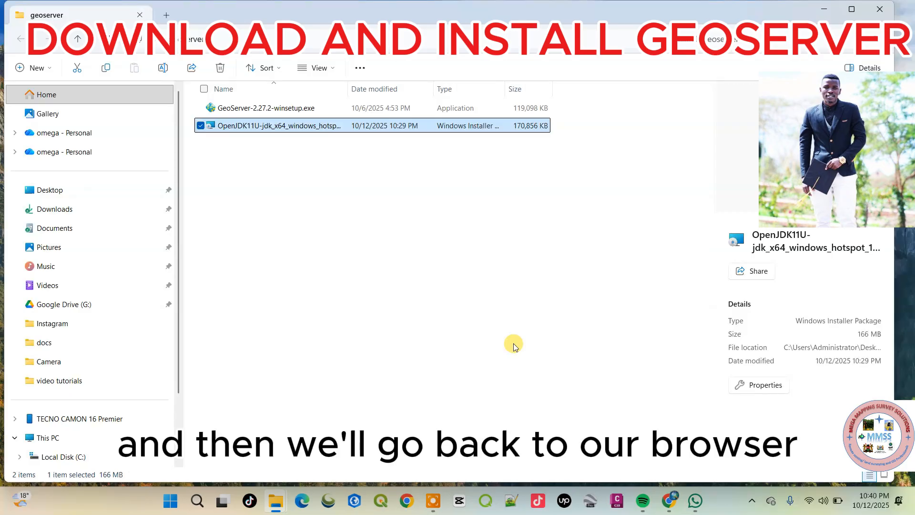
Step: Switch back to Chrome, return to the GeoServer manual's Installation page and open the Windows installer instructions
left_click(670, 506)
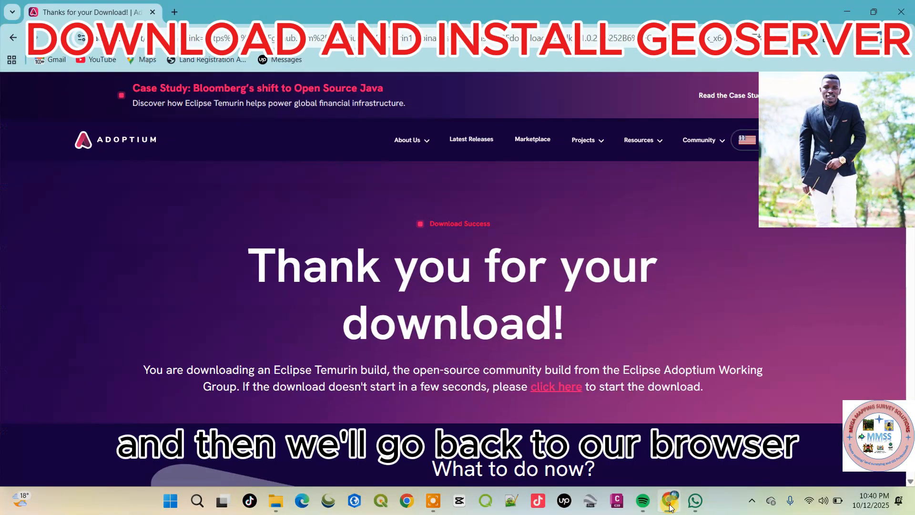
left_click(16, 38)
left_click(15, 38)
left_click(16, 38)
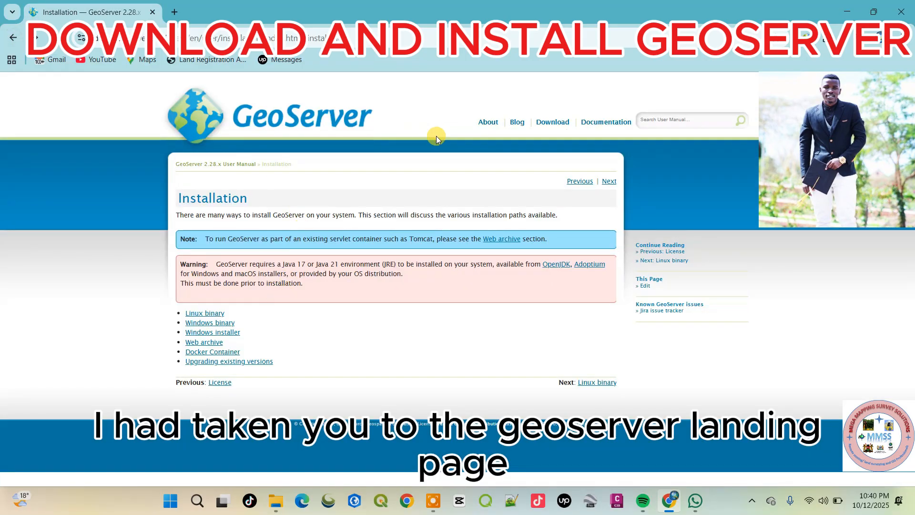
left_click(226, 333)
scroll(269, 300, "down", 3)
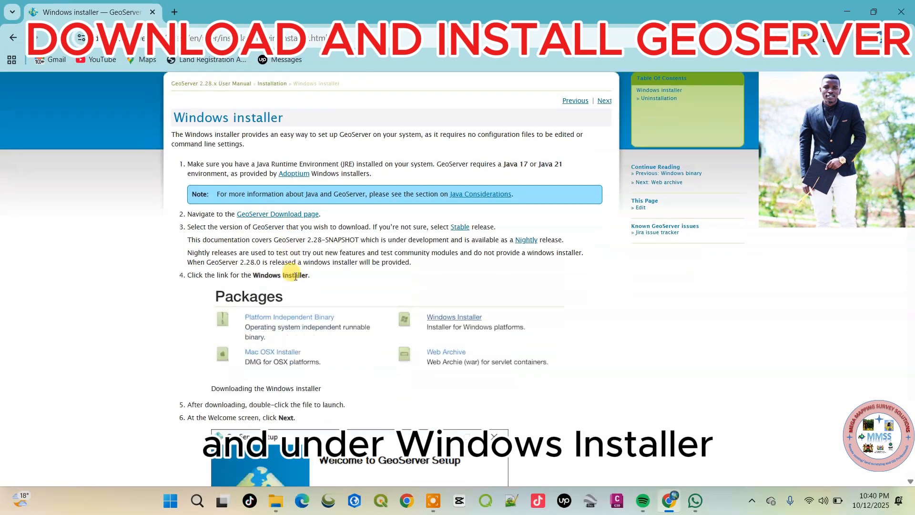
scroll(313, 214, "up", 1)
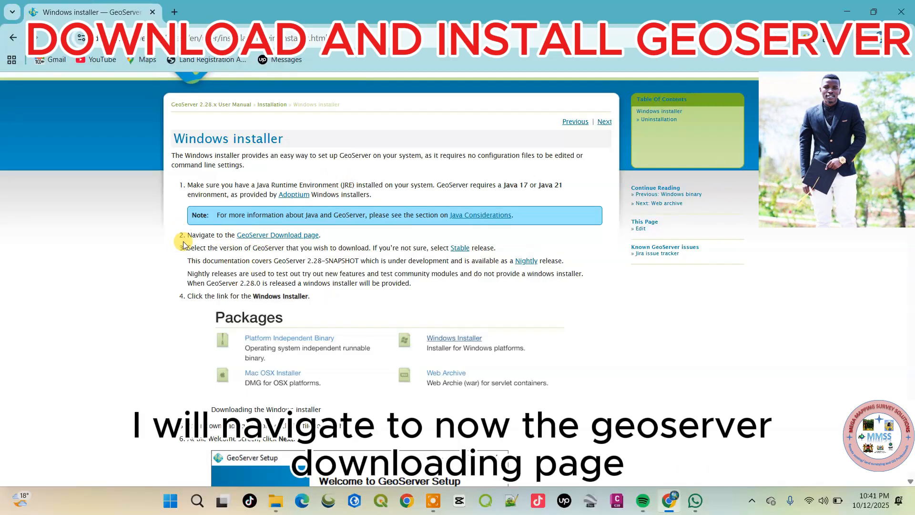
Step: Open the GeoServer download page from the manual, browse the archived releases and open the stable 2.27.2 release
left_click(292, 242)
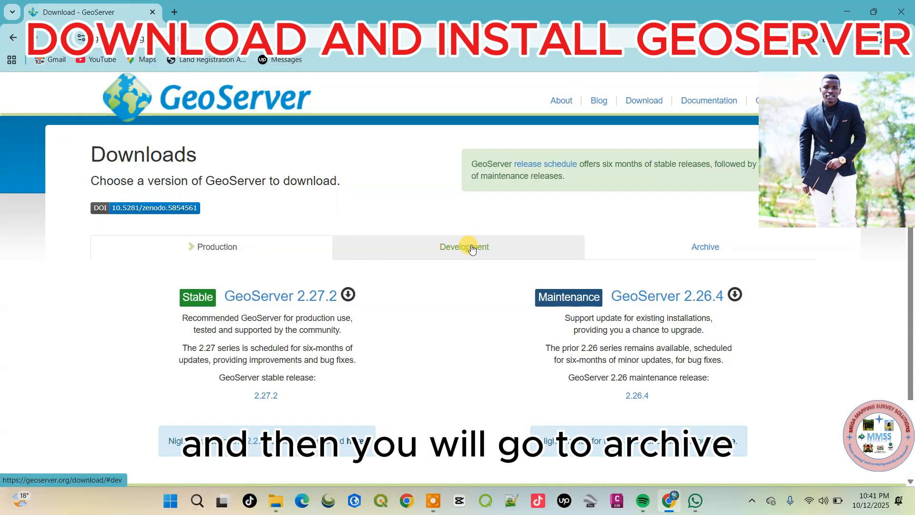
left_click(705, 246)
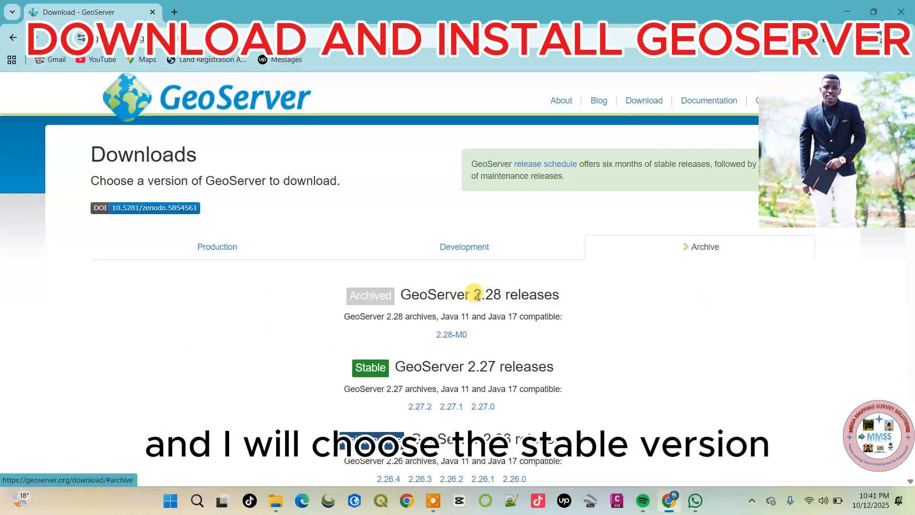
scroll(427, 289, "down", 3)
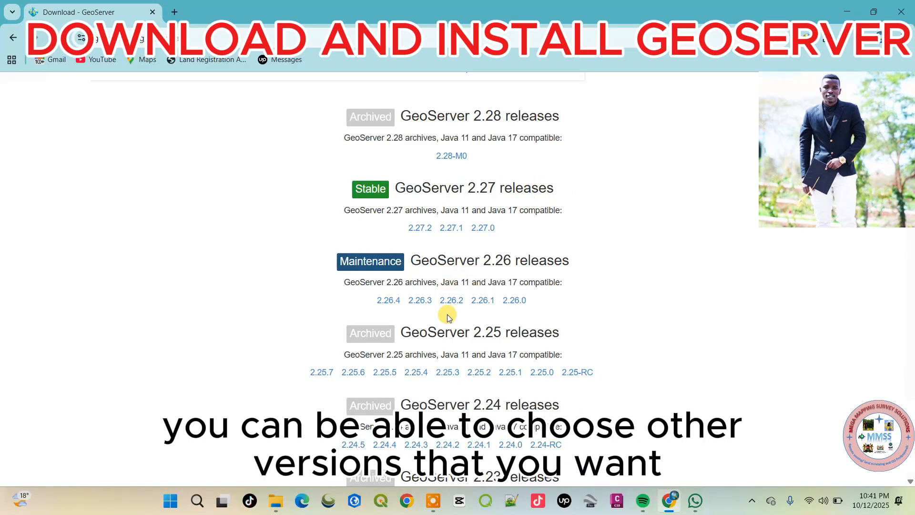
scroll(448, 319, "down", 8)
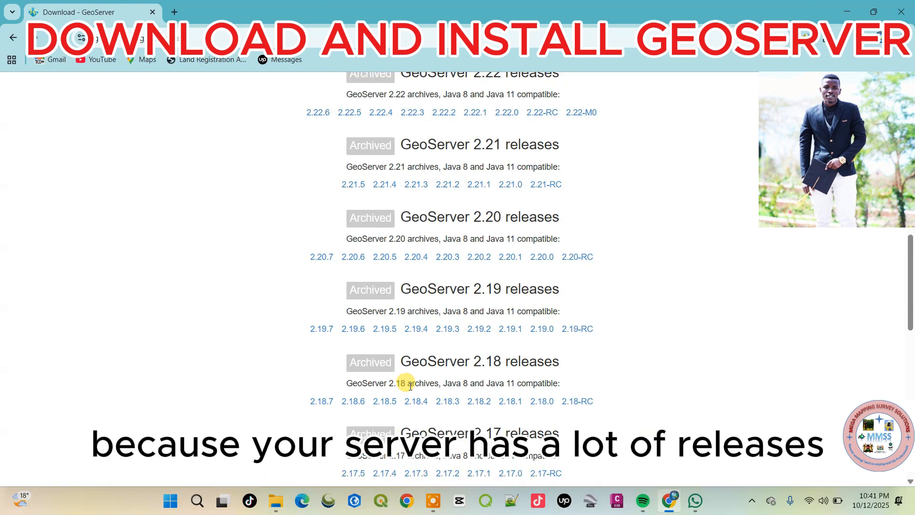
scroll(455, 376, "up", 7)
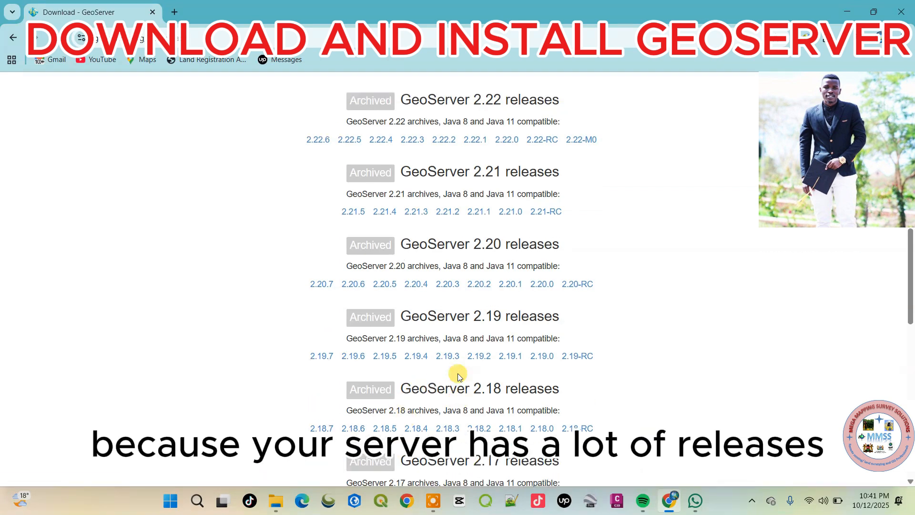
scroll(458, 373, "up", 4)
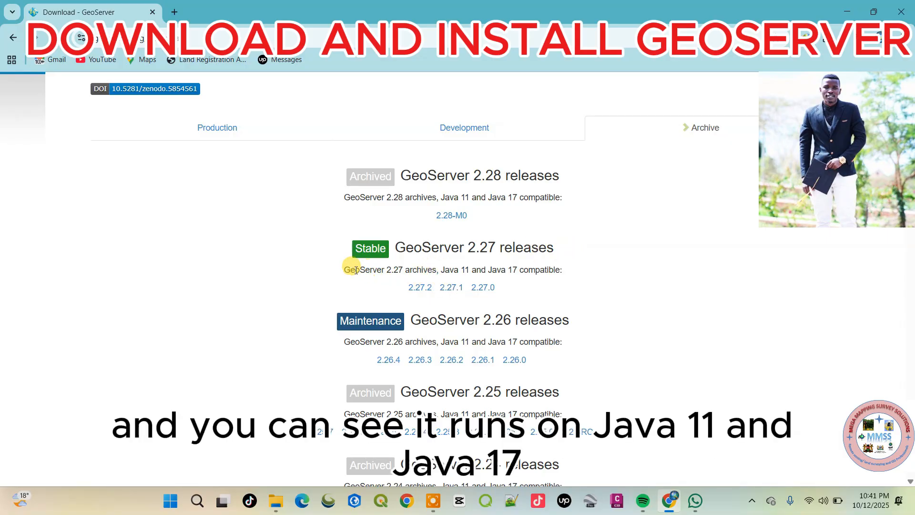
left_click_drag(441, 269, 524, 269)
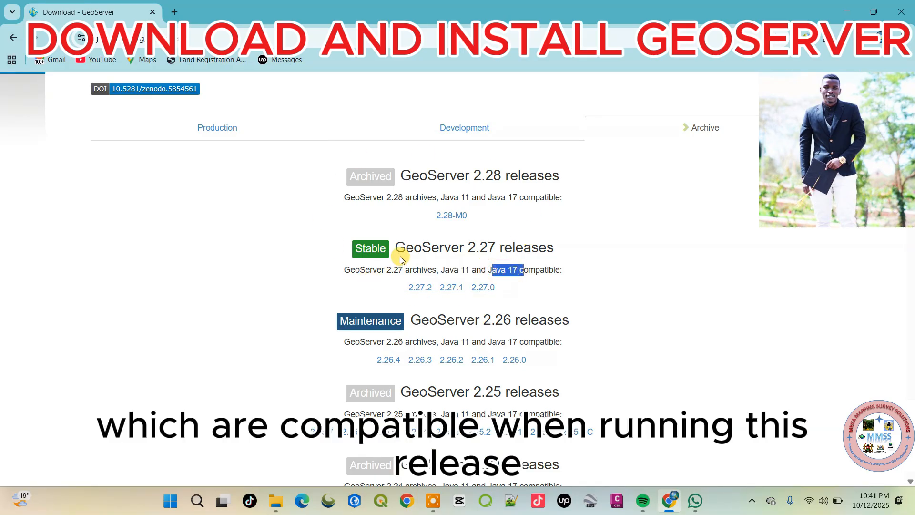
left_click(424, 289)
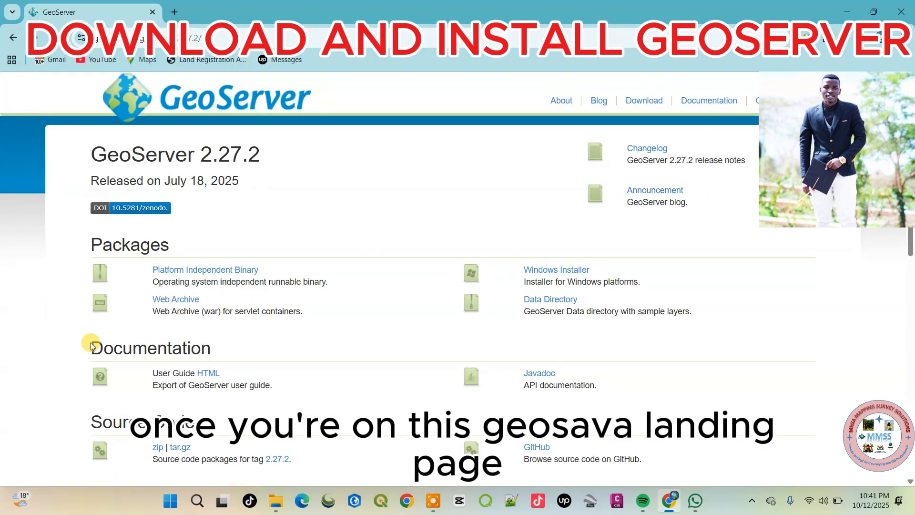
Step: Request the Windows Installer package from the GeoServer 2.27.2 release page
scroll(205, 228, "down", 1)
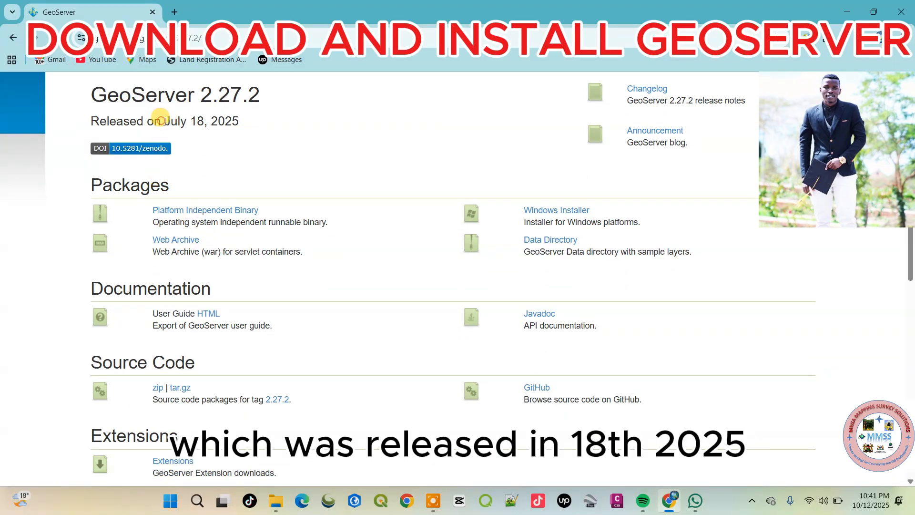
left_click_drag(161, 120, 239, 122)
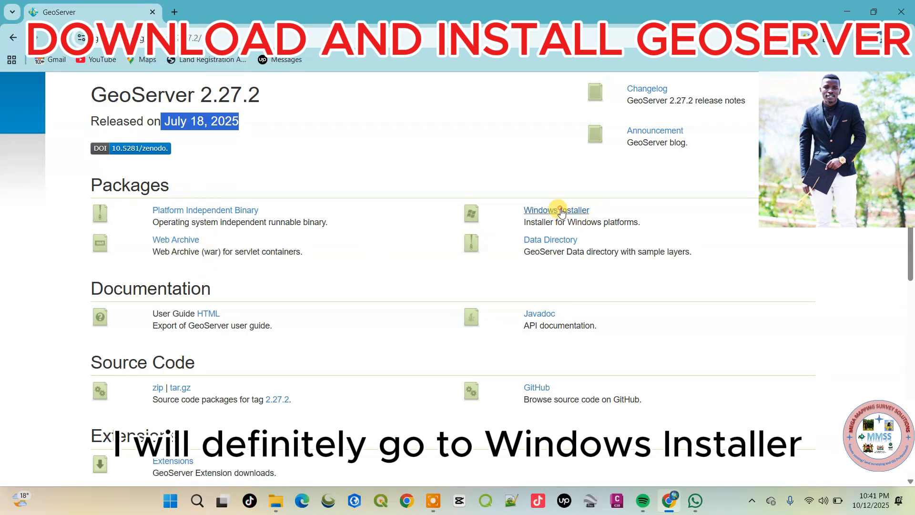
left_click(560, 212)
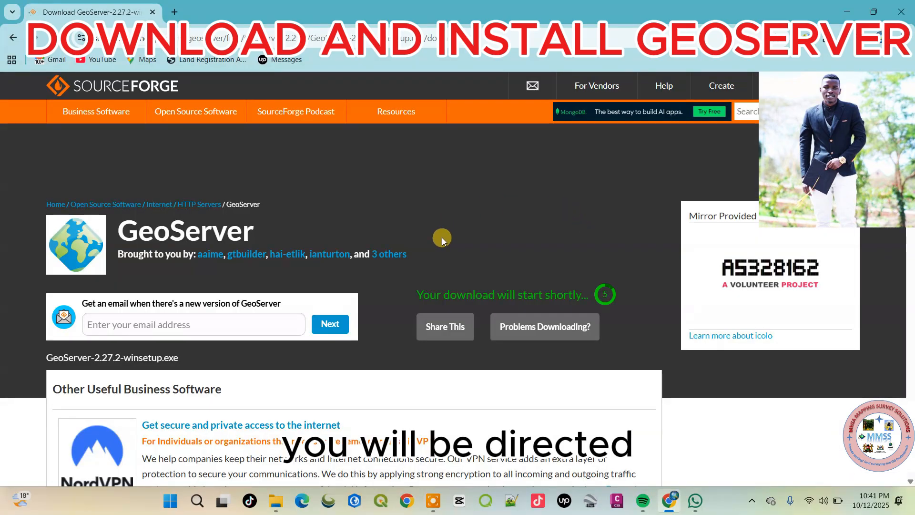
scroll(442, 238, "down", 2)
scroll(504, 268, "up", 1)
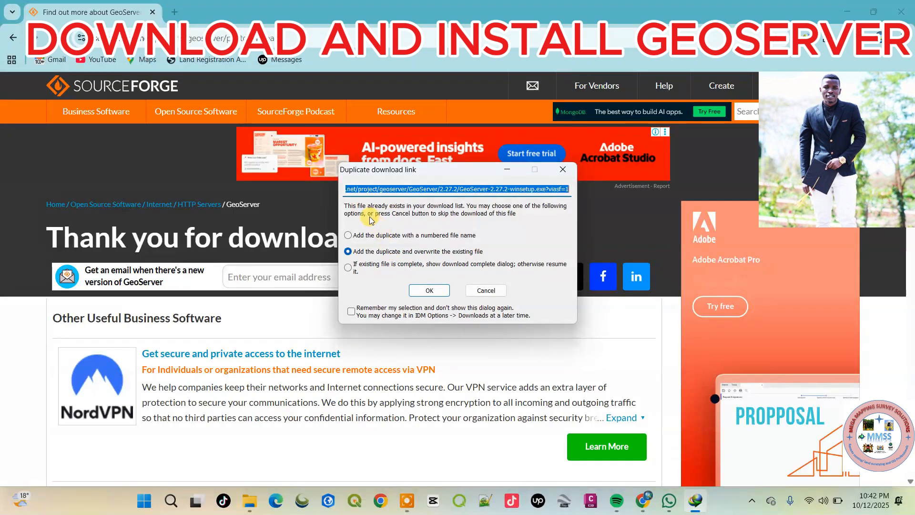
Step: Try to download the duplicate installer with a numbered file name as GeoServer-2.27.2-winsetup_2.exe, and cancel the transfer
left_click(348, 237)
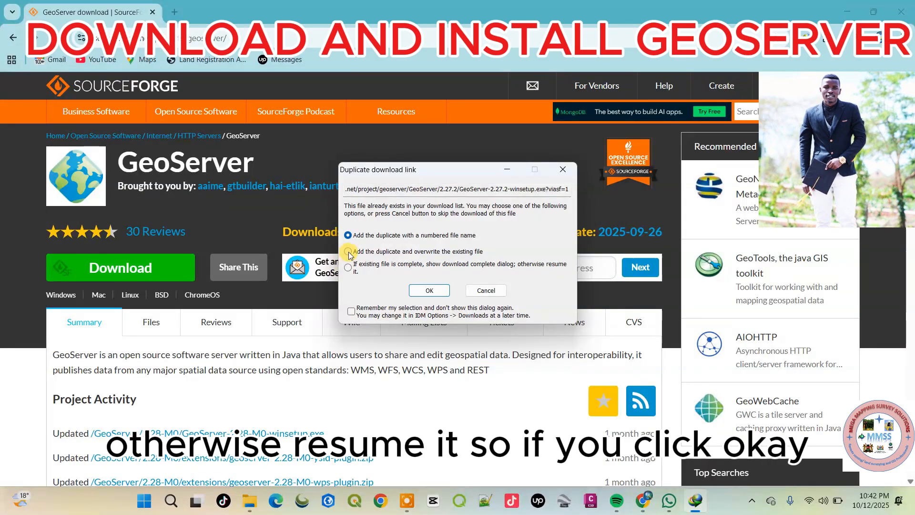
left_click(438, 290)
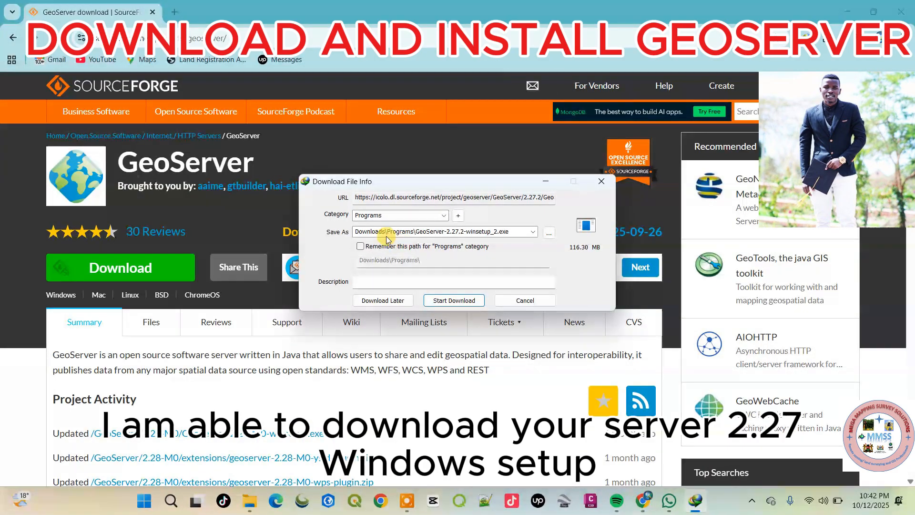
double_click(419, 231)
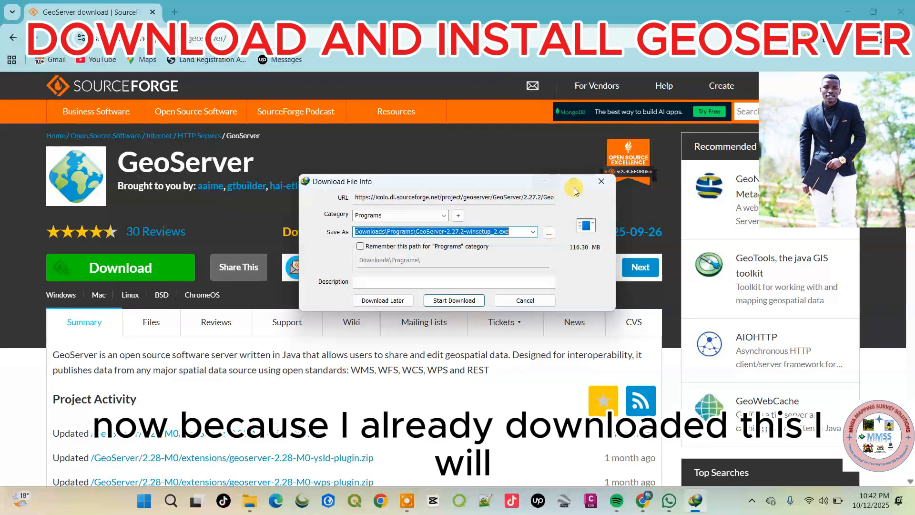
left_click(469, 304)
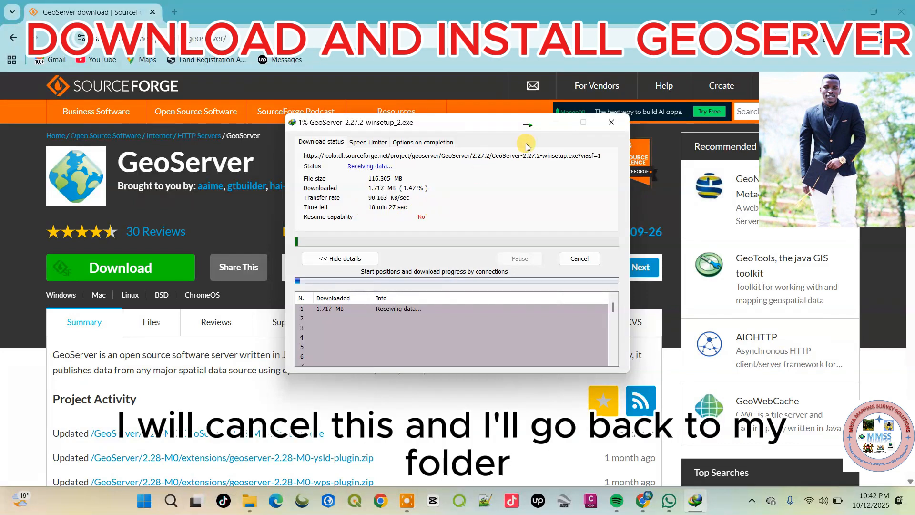
left_click(615, 124)
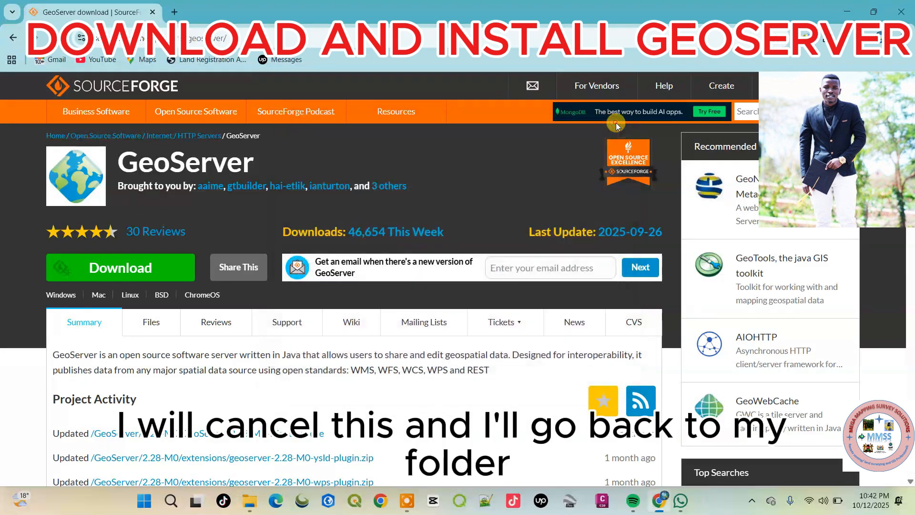
Step: Minimize the browser, run GeoServer-2.27.2-winsetup.exe from the geoserver folder as administrator, and accept its license agreement
left_click(855, 11)
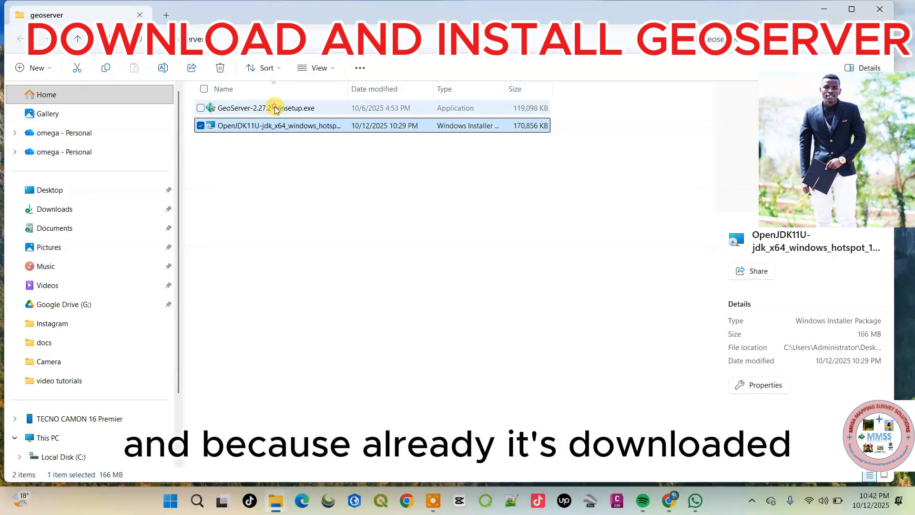
left_click(271, 108)
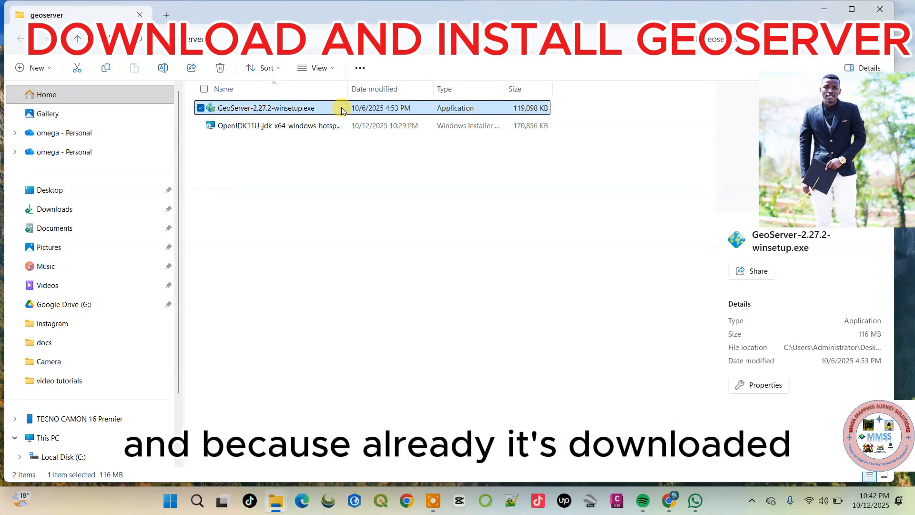
right_click(294, 110)
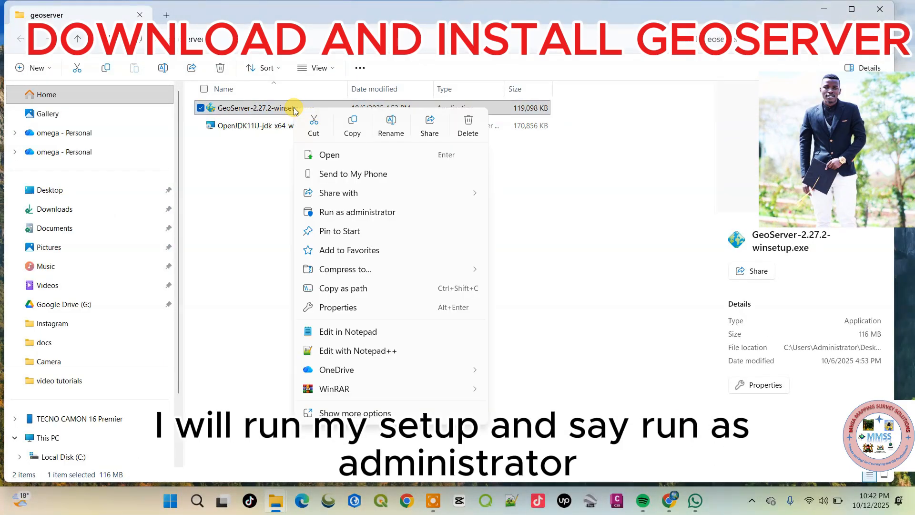
left_click(359, 211)
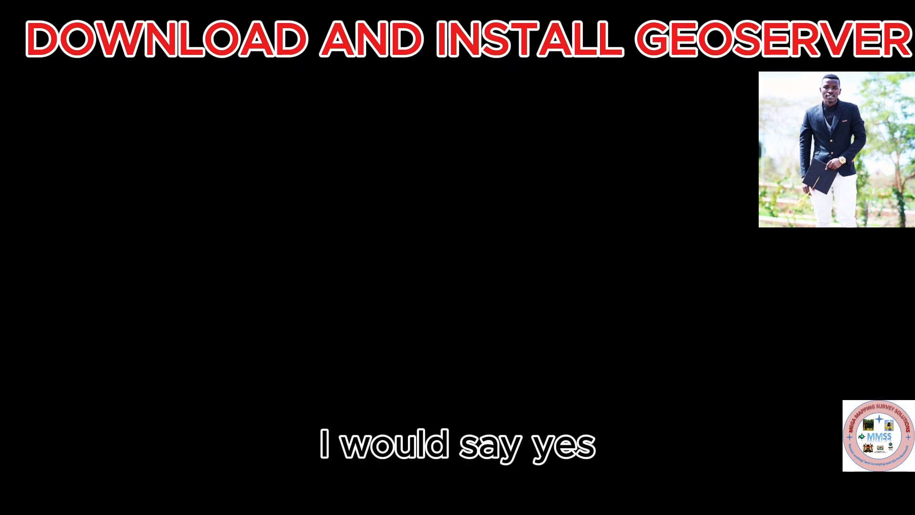
left_click(404, 347)
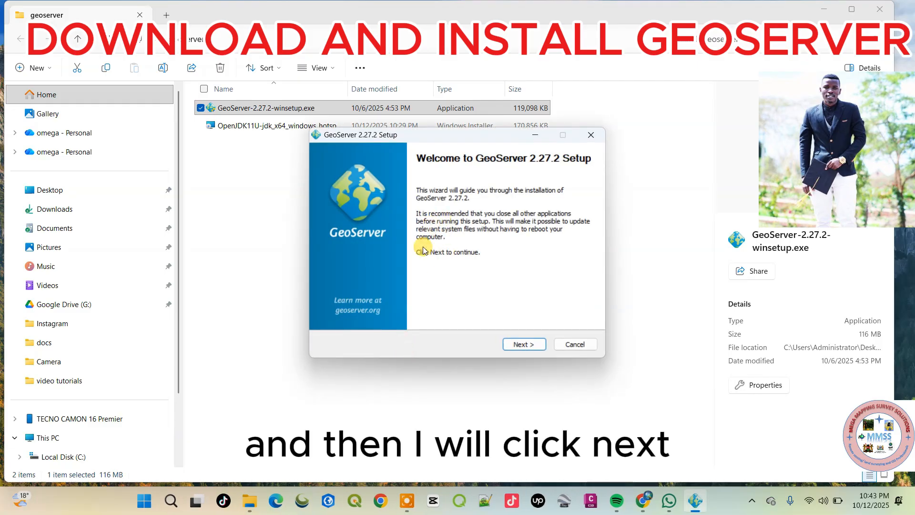
left_click(530, 345)
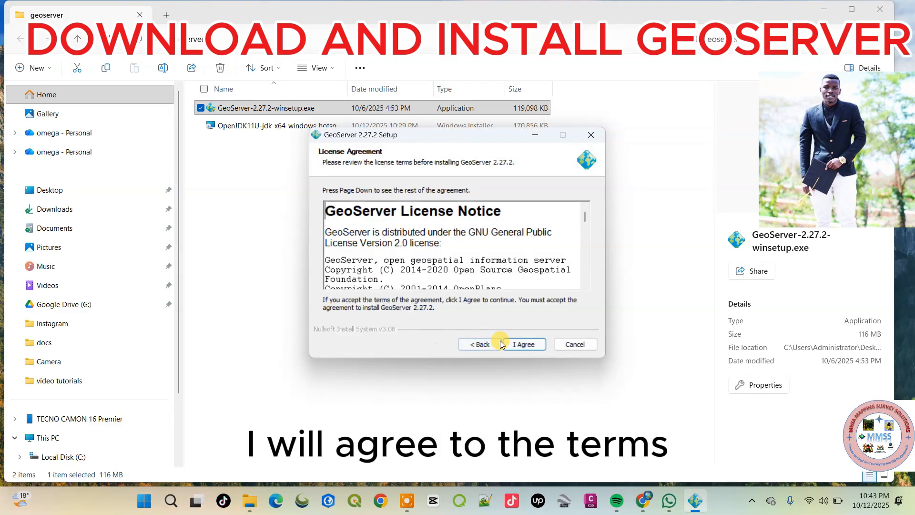
left_click(527, 343)
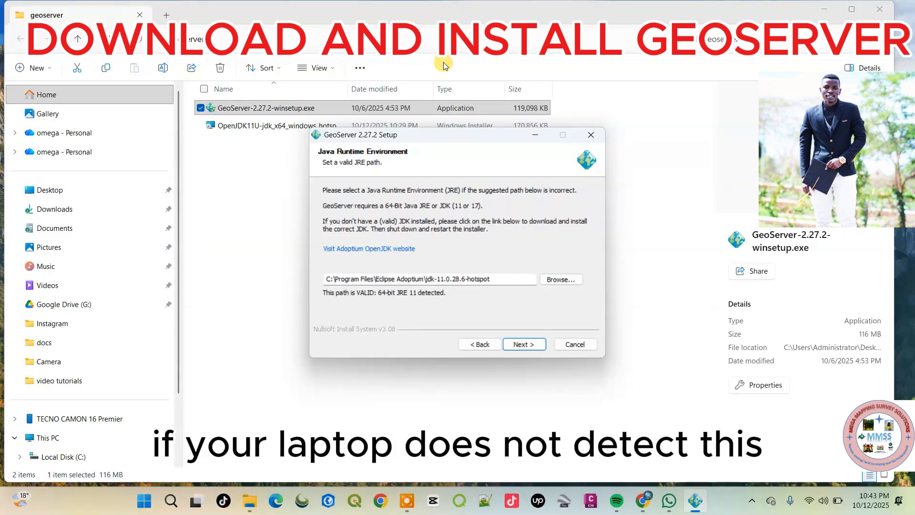
Step: Browse for the JRE location to jdk-11.0.28.6-hotspot under Program Files\Eclipse Adoptium, and dismiss the folder selection
left_click(566, 280)
scroll(419, 348, "down", 2)
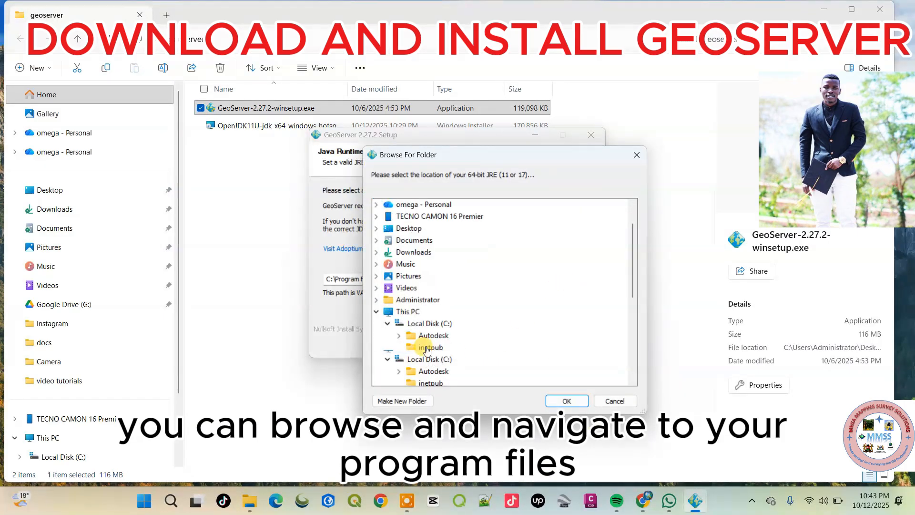
double_click(435, 359)
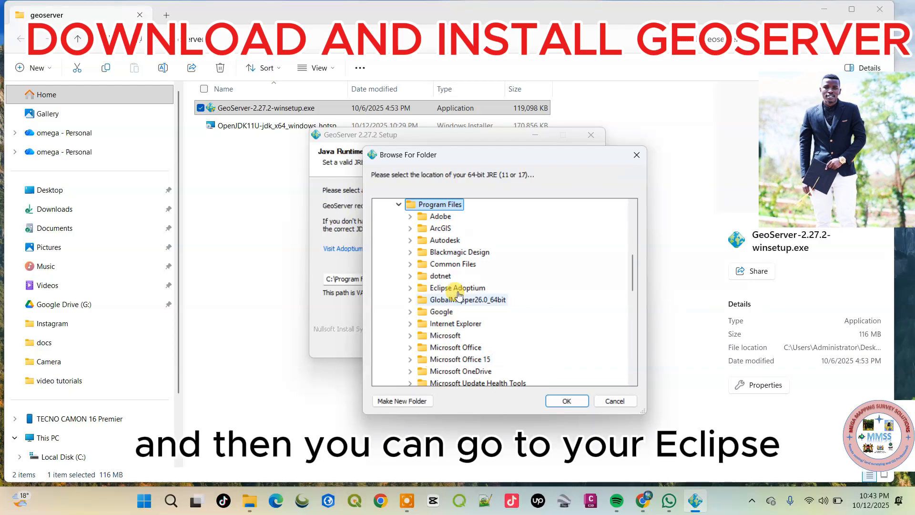
left_click(411, 288)
left_click(421, 300)
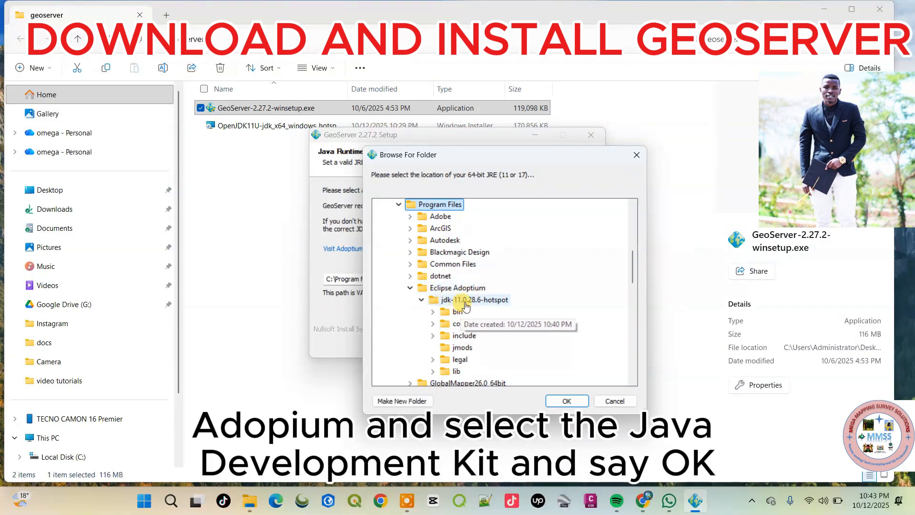
left_click(470, 301)
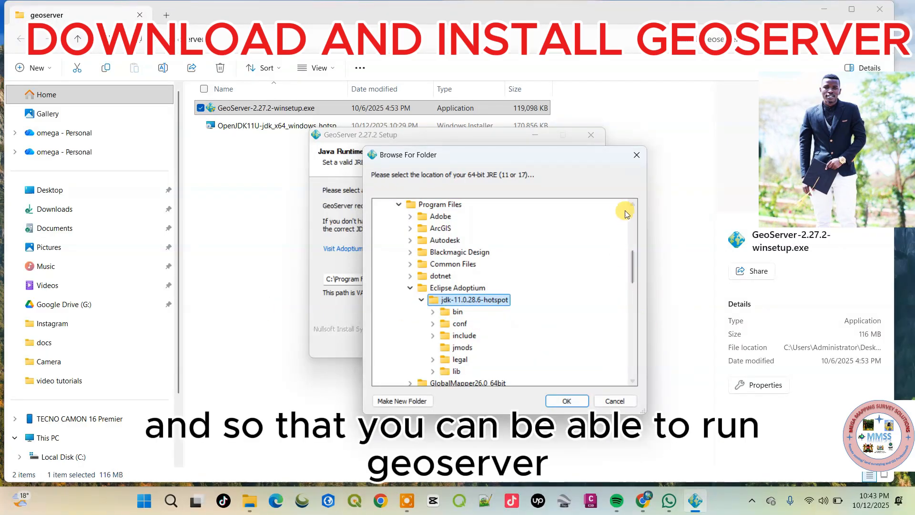
left_click(638, 156)
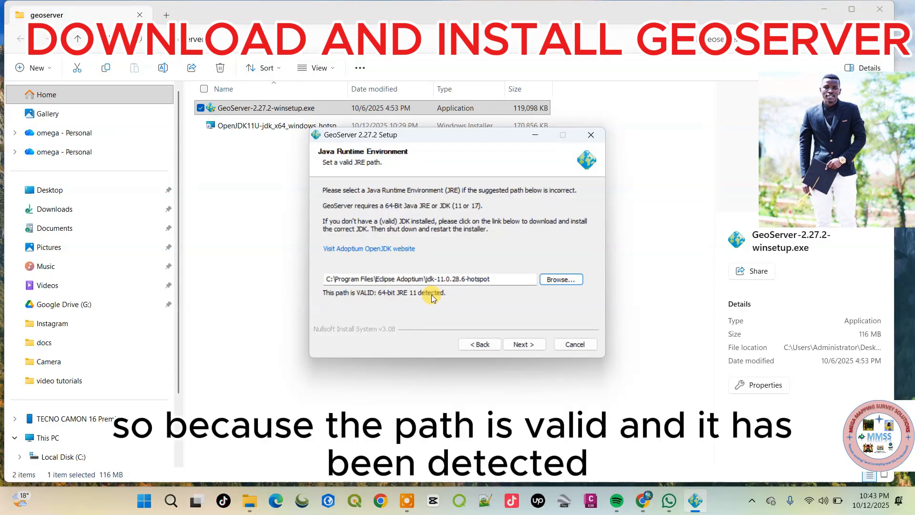
Step: Keep the detected JDK 11 path, the C:\Program Files\GeoServer install location and the GeoServer Start Menu folder
left_click(531, 344)
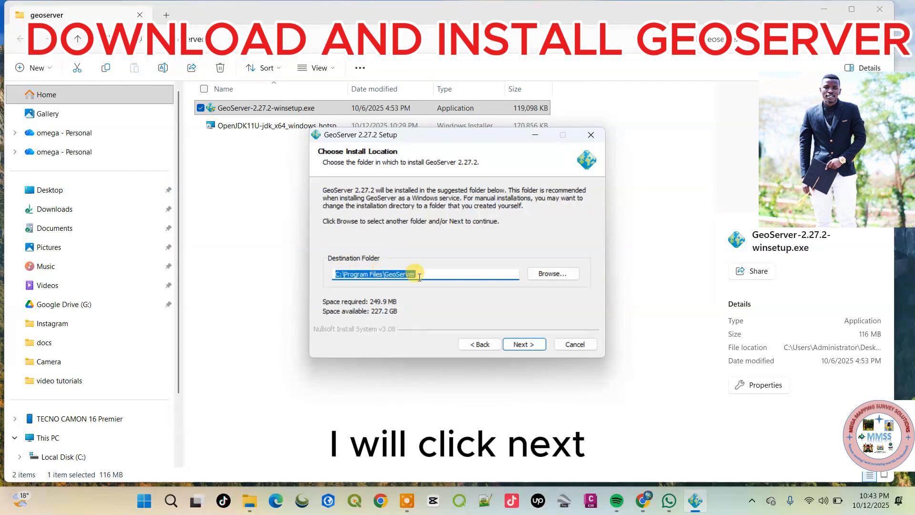
left_click(532, 345)
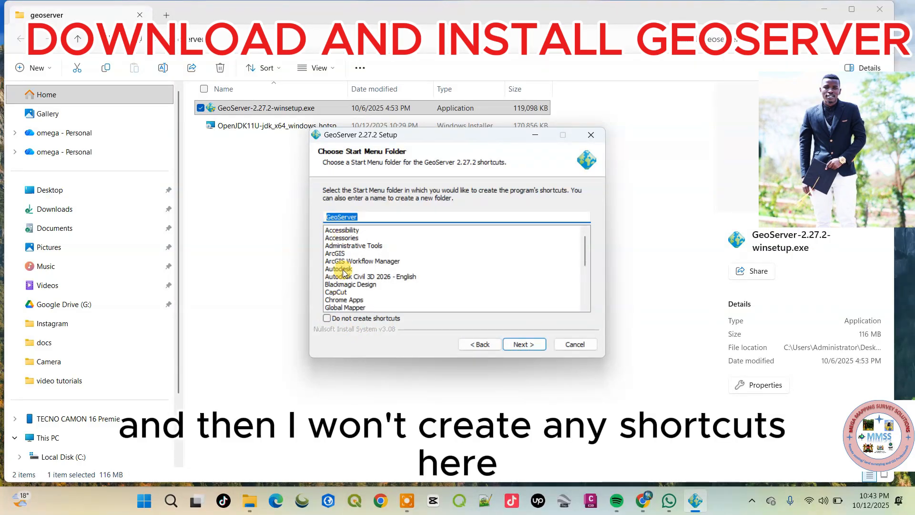
left_click(526, 344)
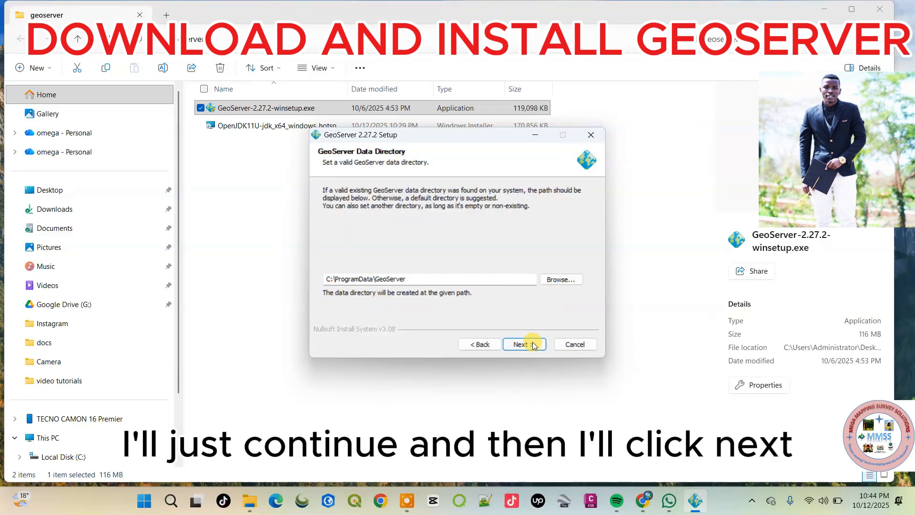
Step: Keep C:\ProgramData\GeoServer as the data directory and accept the default administrator username and password
left_click(532, 343)
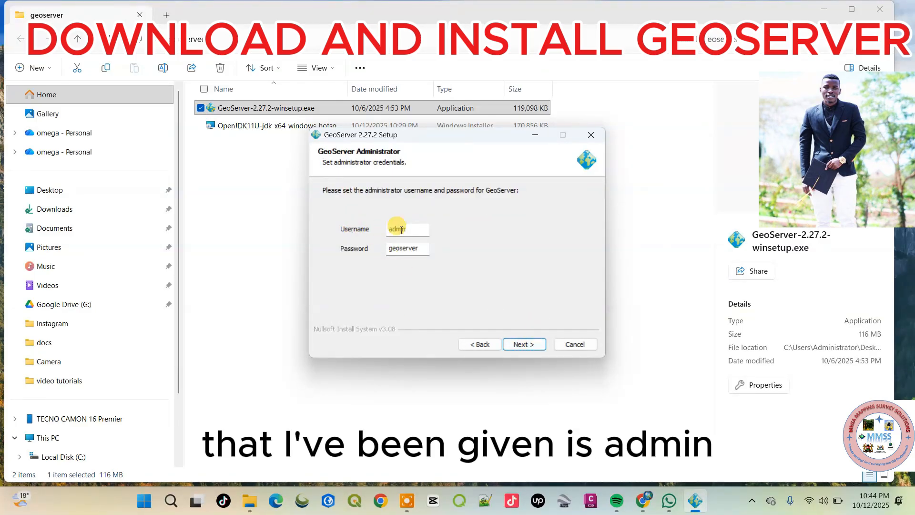
left_click_drag(407, 229, 385, 248)
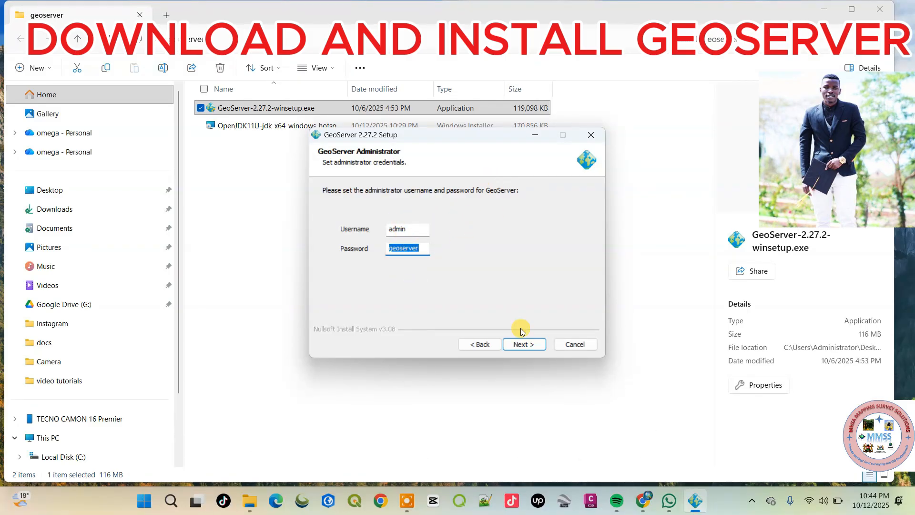
left_click(524, 344)
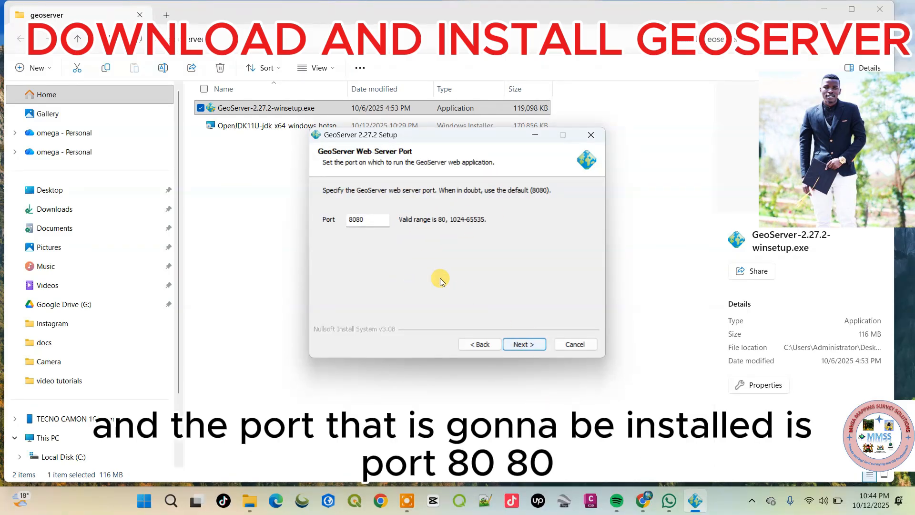
Step: Keep the web server port at 8080 and choose to install GeoServer as a service
left_click_drag(372, 217, 349, 219)
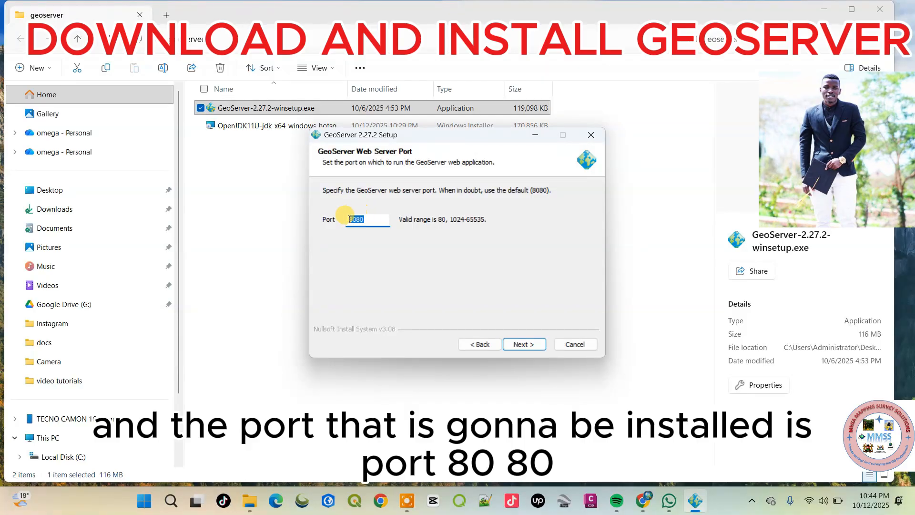
left_click(527, 343)
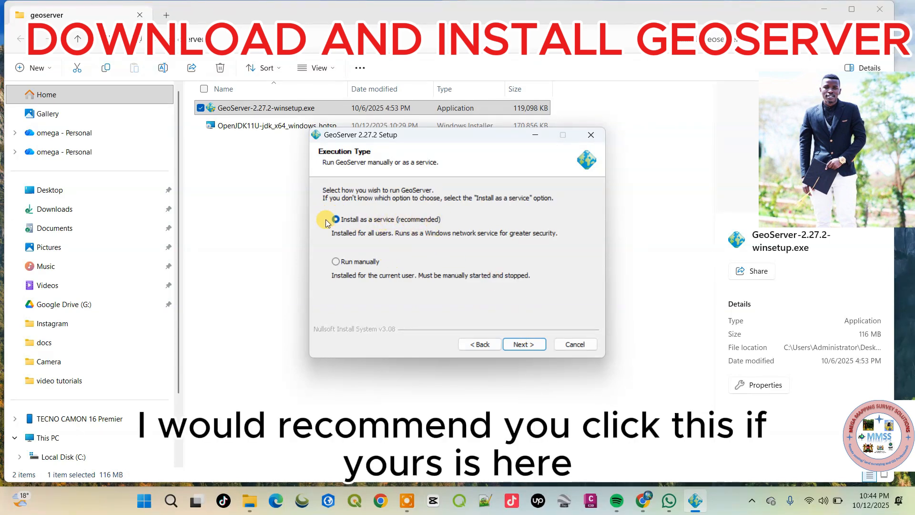
left_click(335, 261)
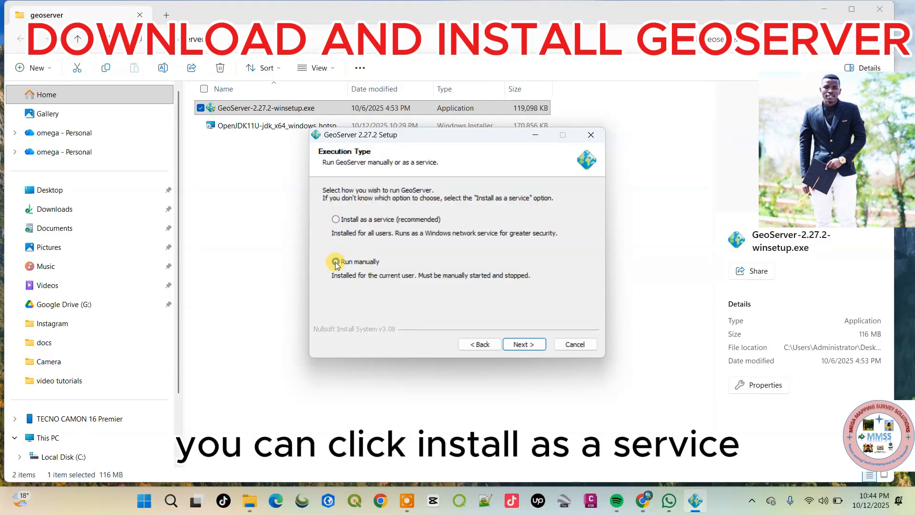
left_click(338, 220)
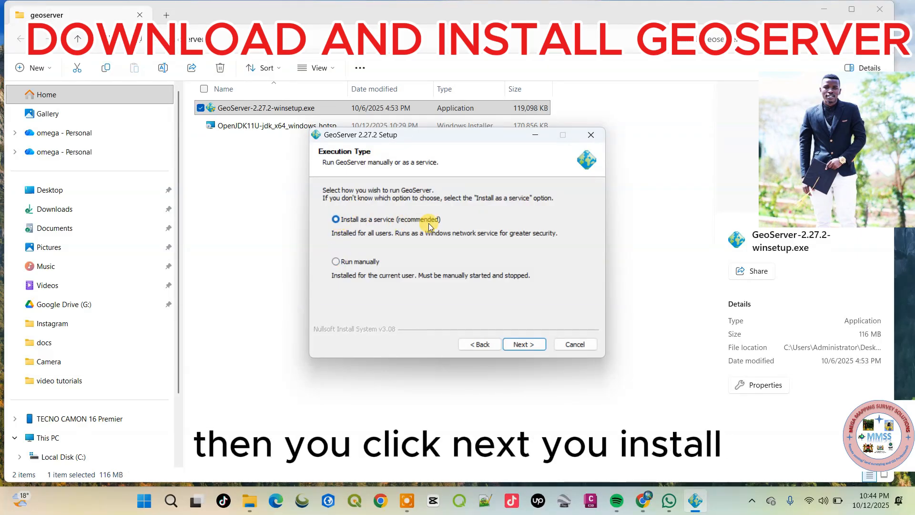
left_click(523, 343)
Step: Install GeoServer with the chosen settings, finish the setup wizard, and close the geoserver folder window
left_click(531, 344)
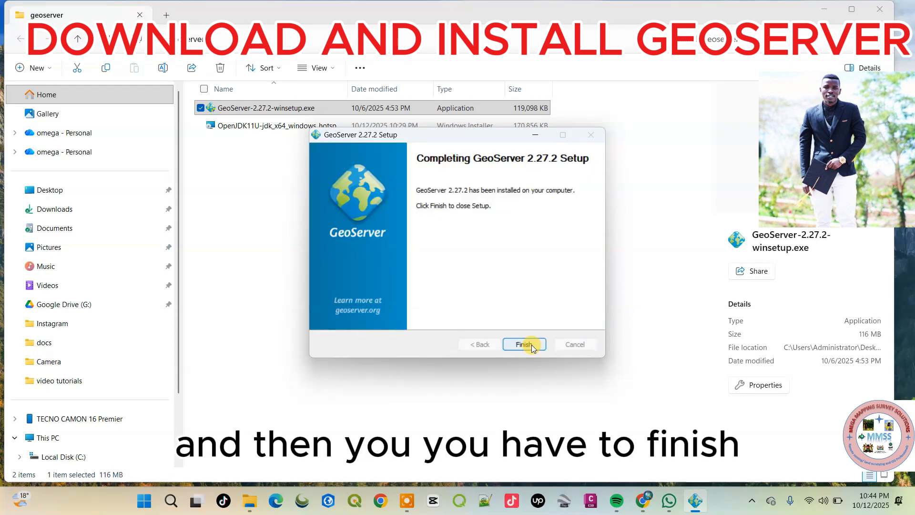
left_click(531, 345)
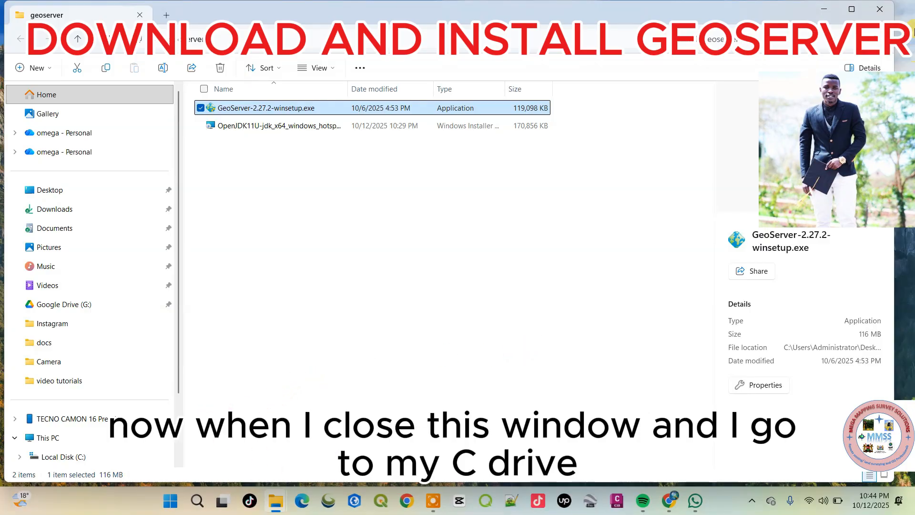
left_click(881, 15)
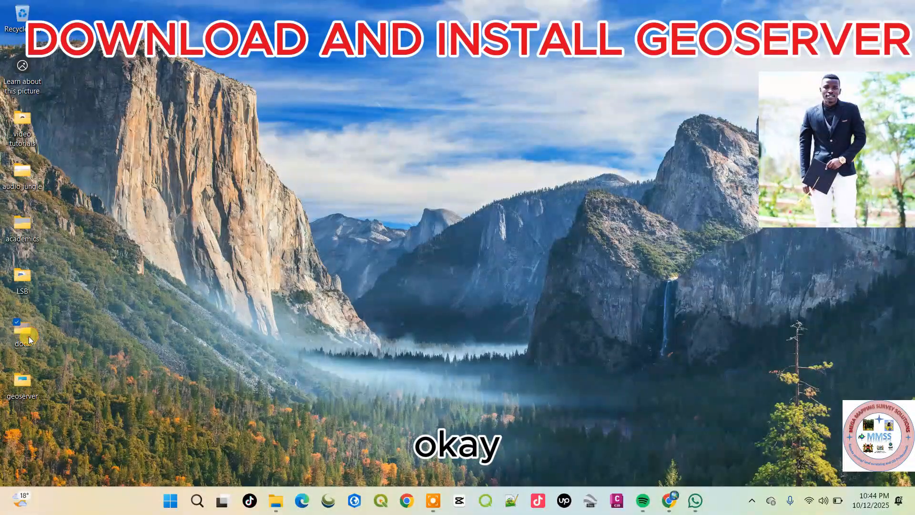
Step: Open the GeoServer installation folder under Program Files on Local Disk (C:) in File Explorer
double_click(22, 328)
scroll(90, 405, "down", 2)
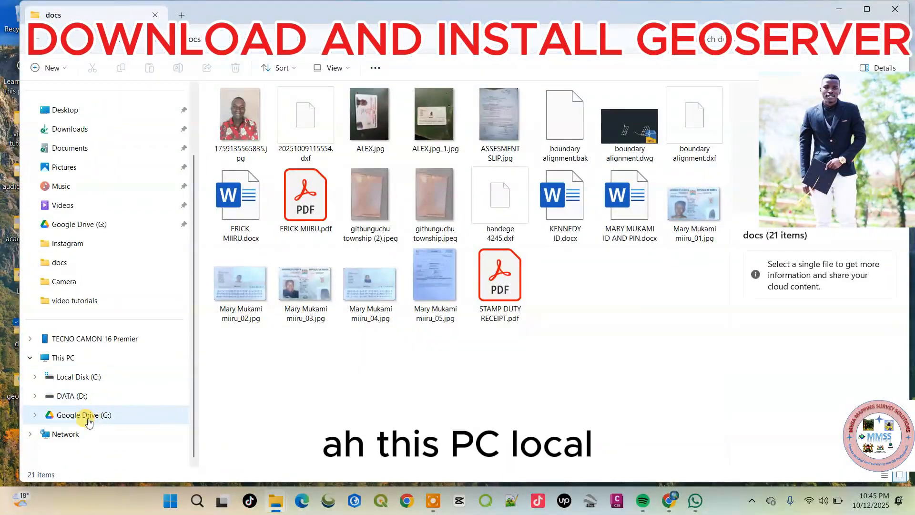
left_click(75, 384)
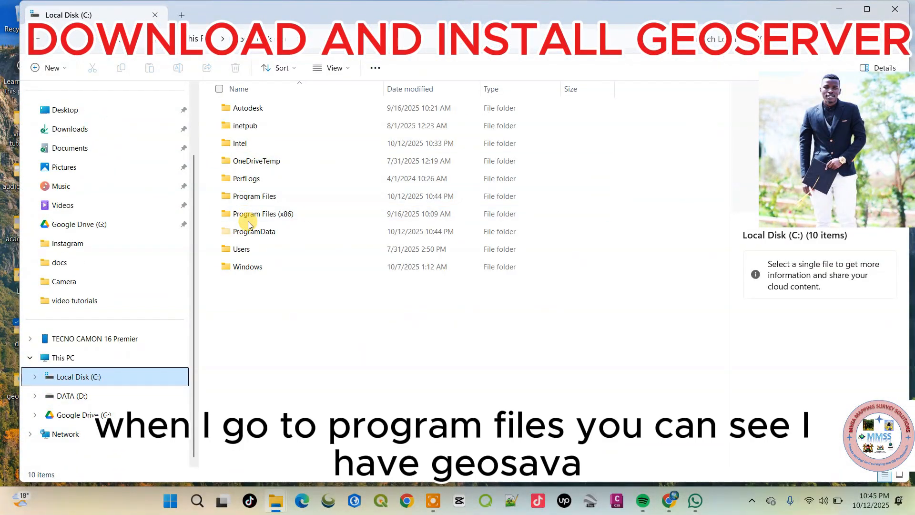
double_click(266, 196)
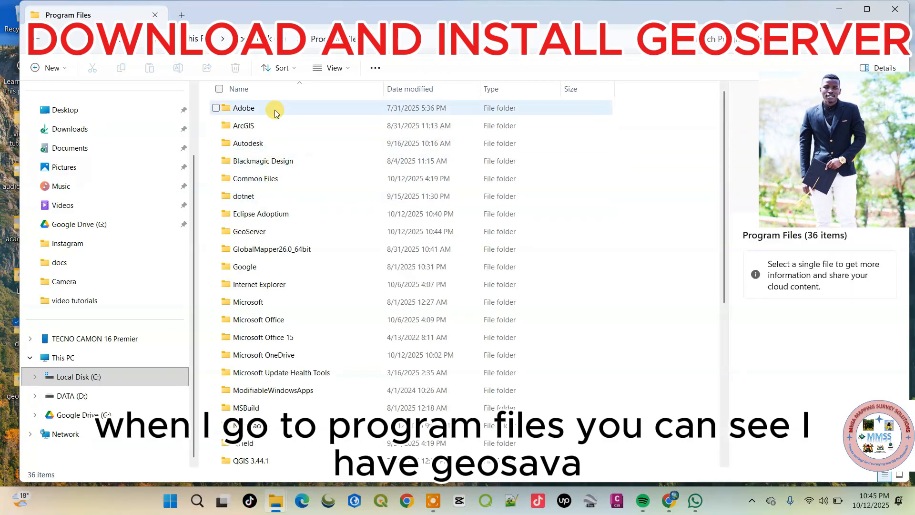
double_click(276, 234)
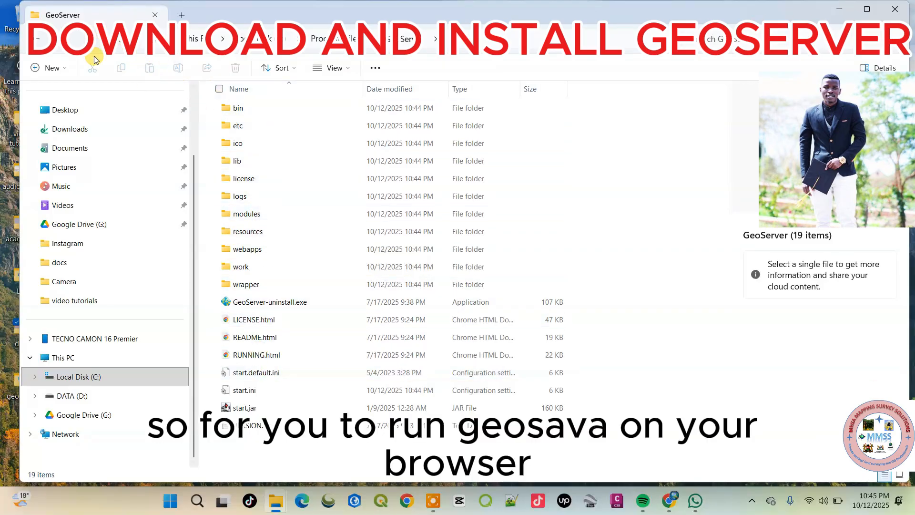
Step: Start the server by running startup.bat from GeoServer's bin folder, and allow OpenJDK Platform binary network access
left_click(867, 9)
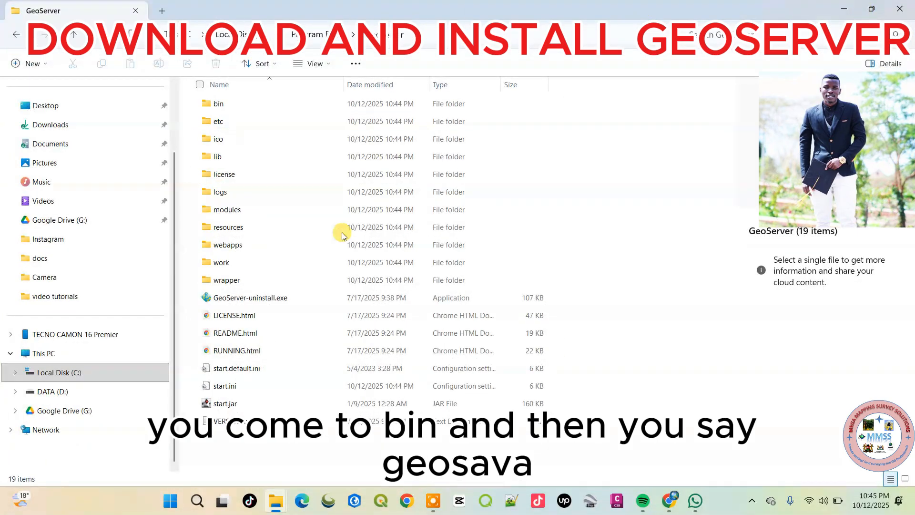
double_click(231, 103)
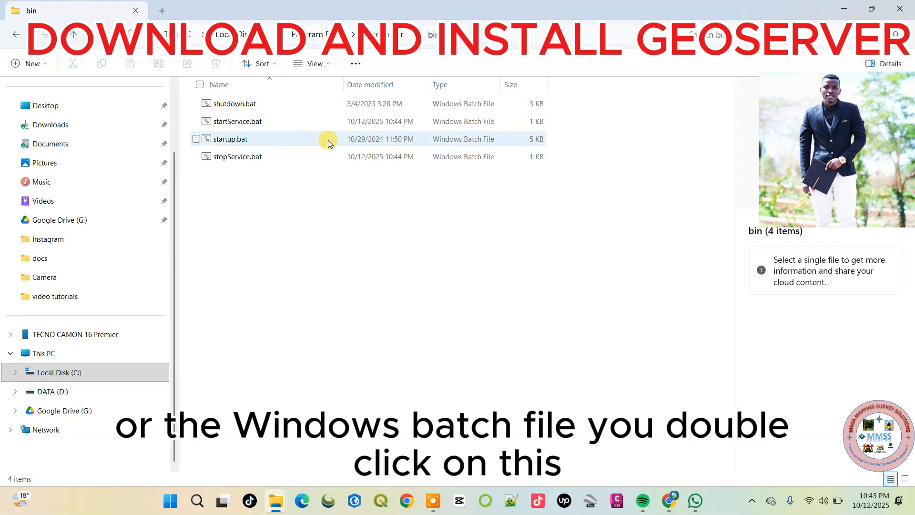
double_click(233, 139)
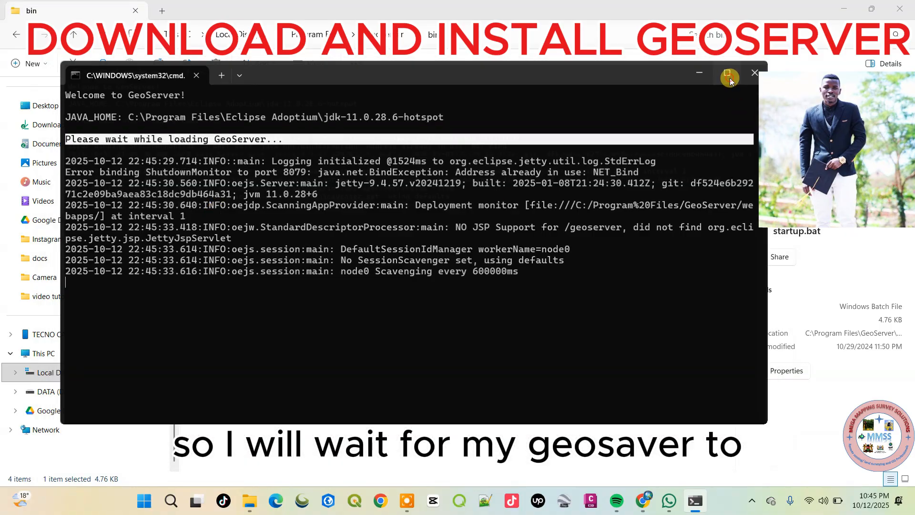
left_click(725, 74)
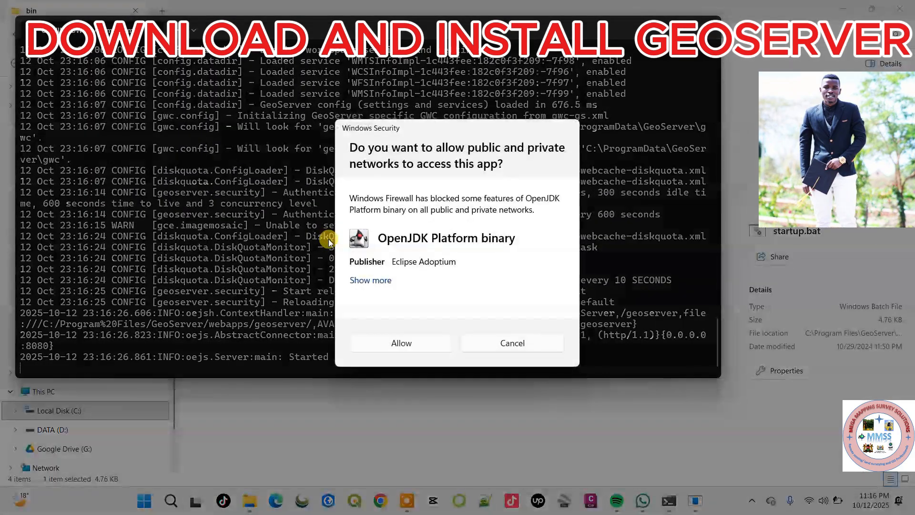
left_click(392, 341)
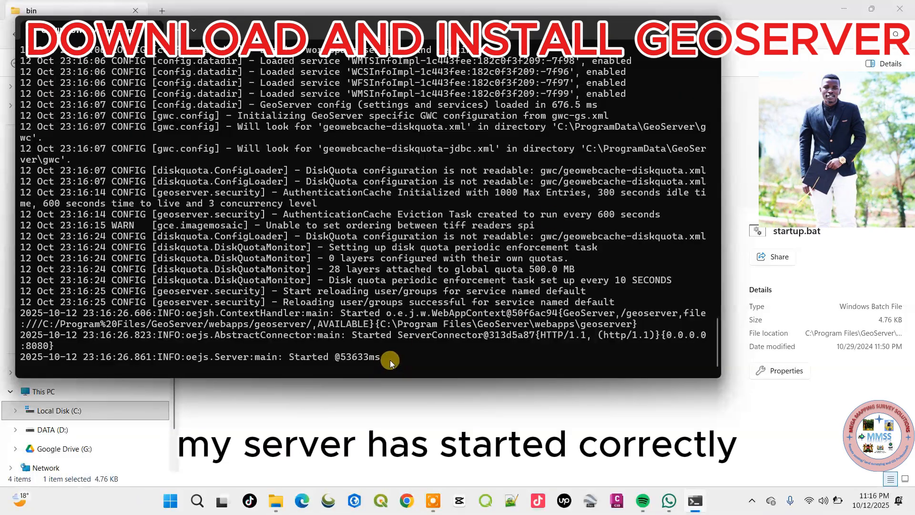
Step: Highlight the server's startup time, minimize the console, and switch to Chrome to open localhost:8080/geoserver/ in a maximized window
left_click_drag(389, 360, 336, 359)
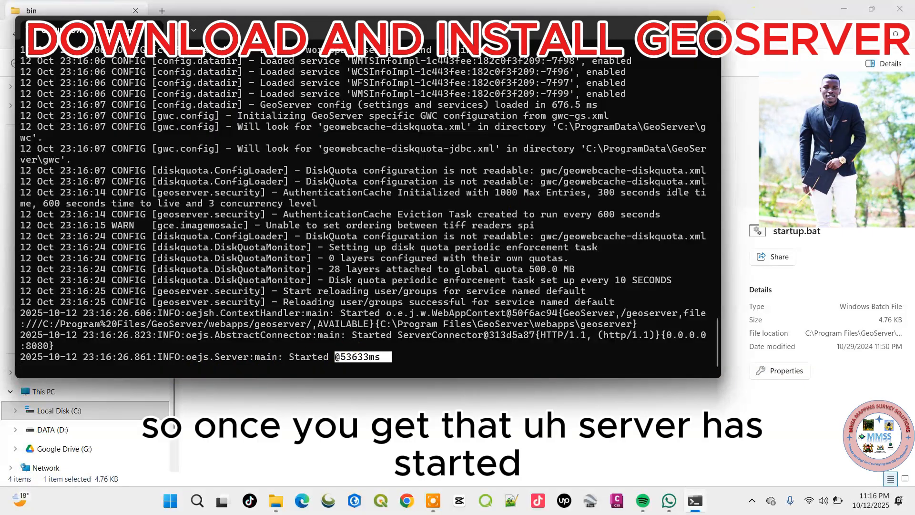
left_click(653, 36)
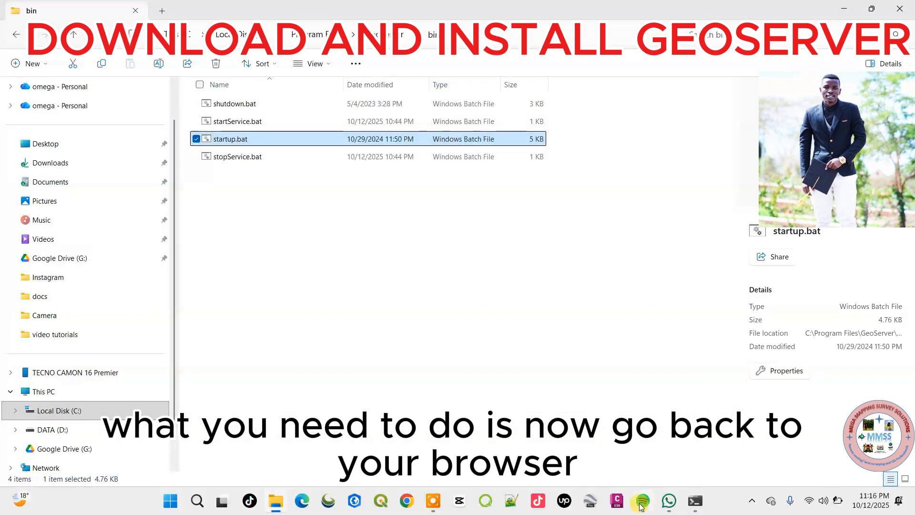
left_click(406, 500)
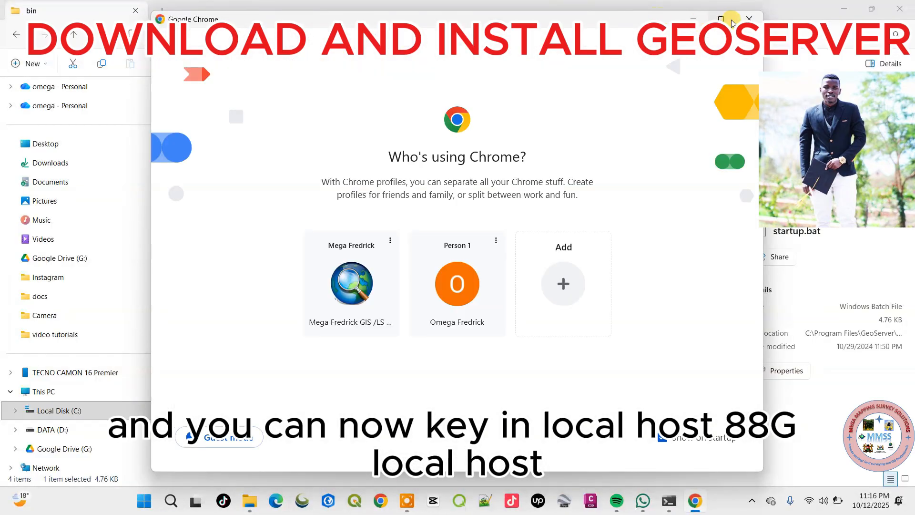
left_click(721, 19)
left_click(362, 302)
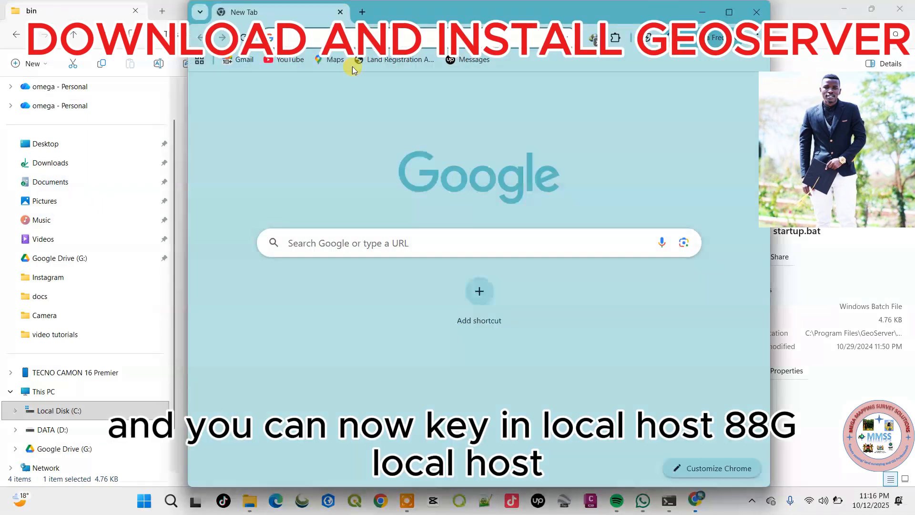
left_click(308, 34)
left_click(729, 12)
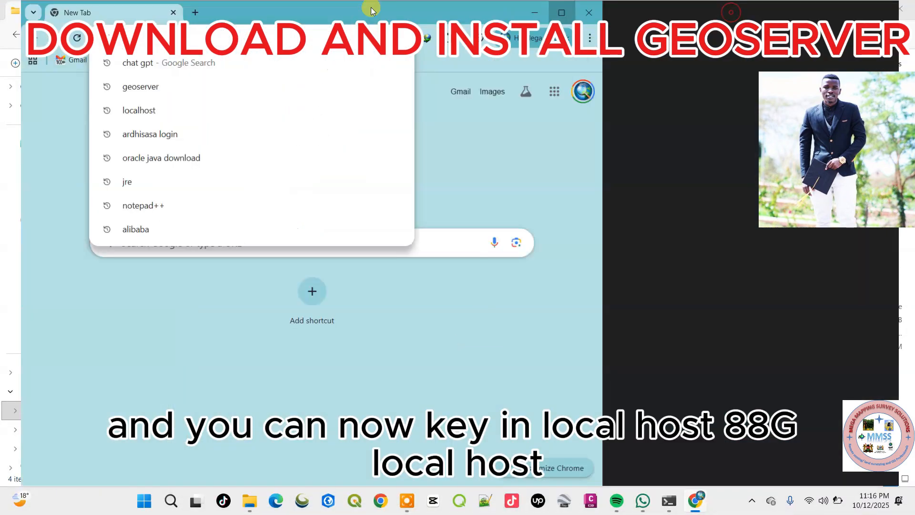
left_click(228, 39)
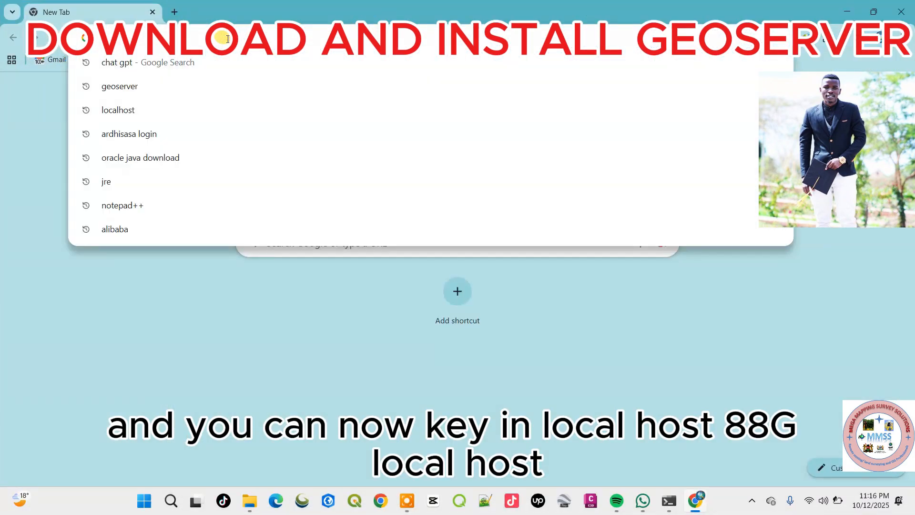
type("LOCALhost:8080/geoserver/")
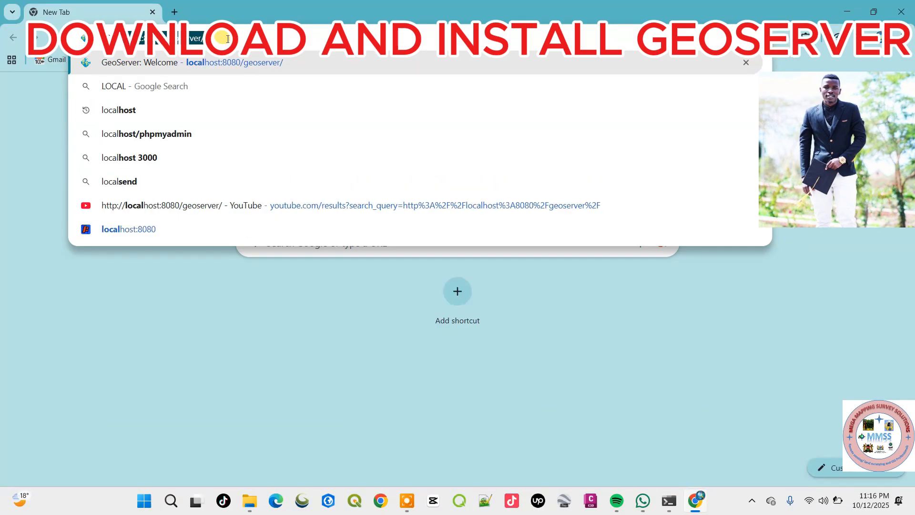
left_click(180, 63)
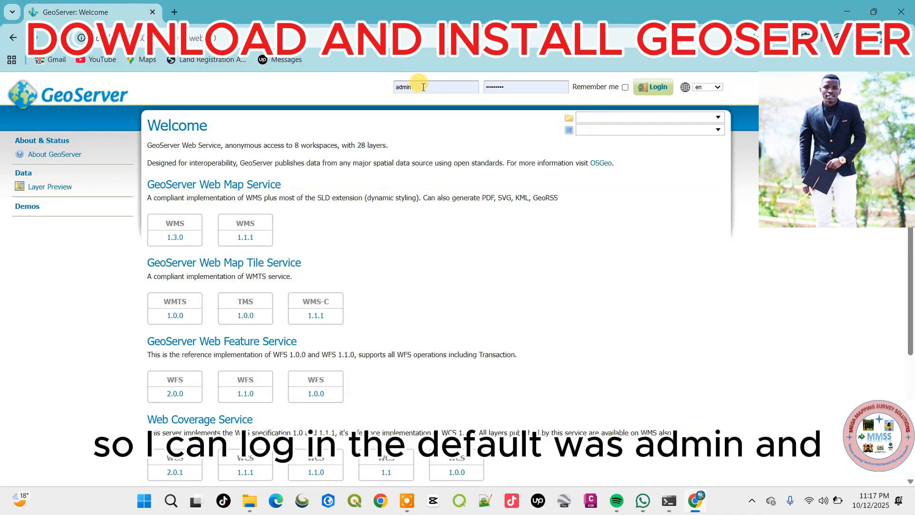
Step: Log in to GeoServer as the administrator with the prefilled username and password
double_click(399, 87)
left_click_drag(399, 87, 488, 91)
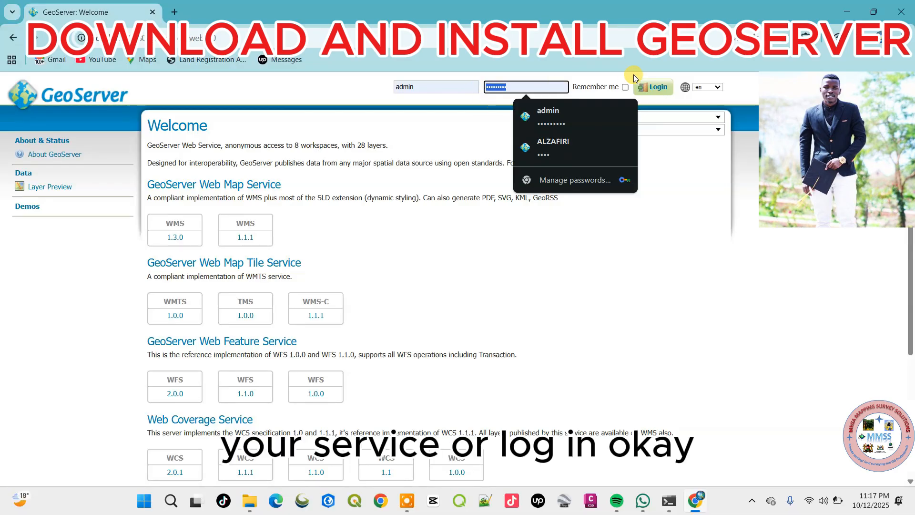
left_click(657, 90)
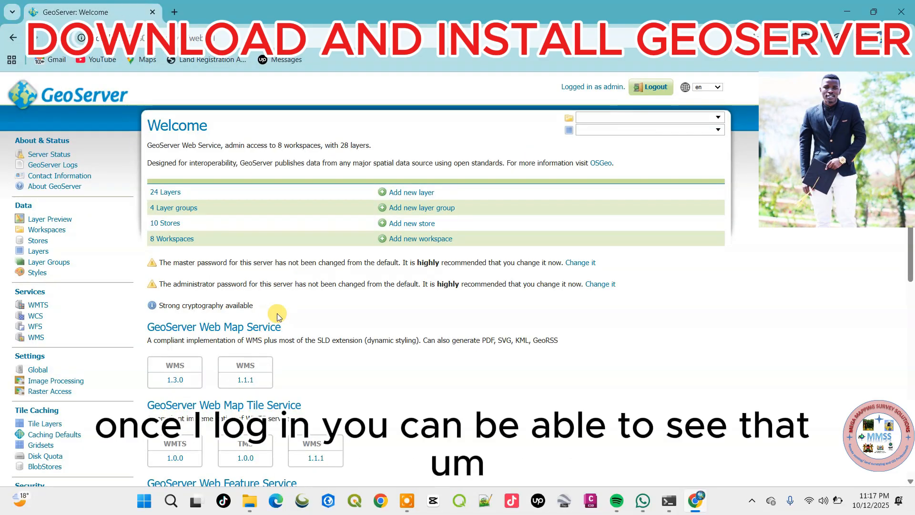
Step: Examine the administrator welcome page and the lists of workspaces, stores and published layers
scroll(277, 316, "down", 5)
scroll(277, 322, "up", 5)
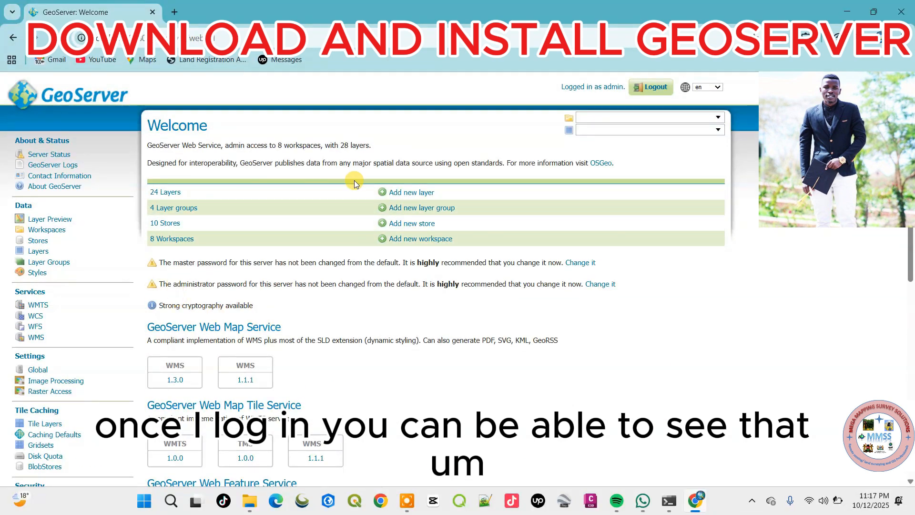
left_click(46, 231)
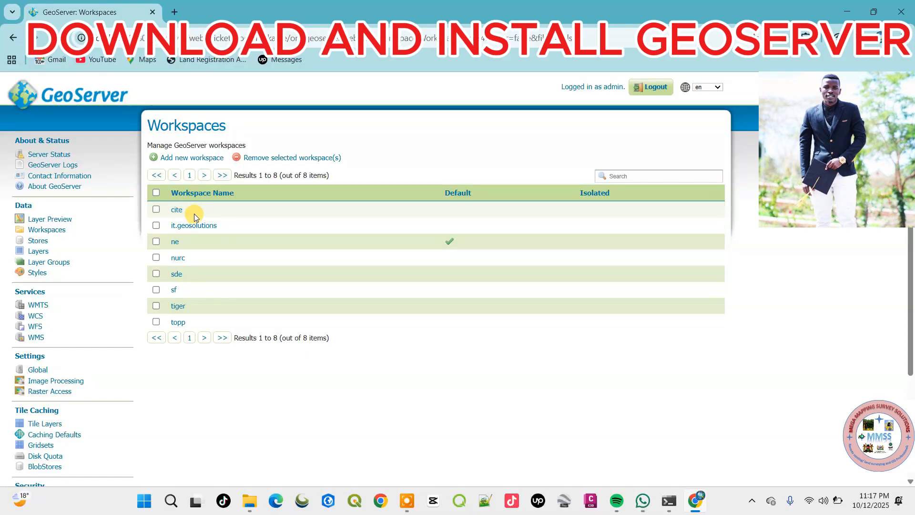
scroll(195, 217, "down", 2)
scroll(194, 222, "up", 2)
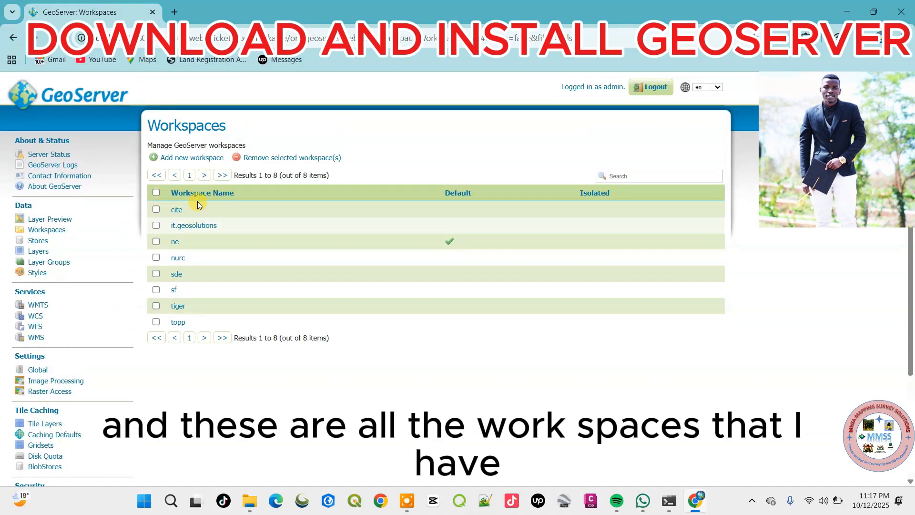
left_click(38, 242)
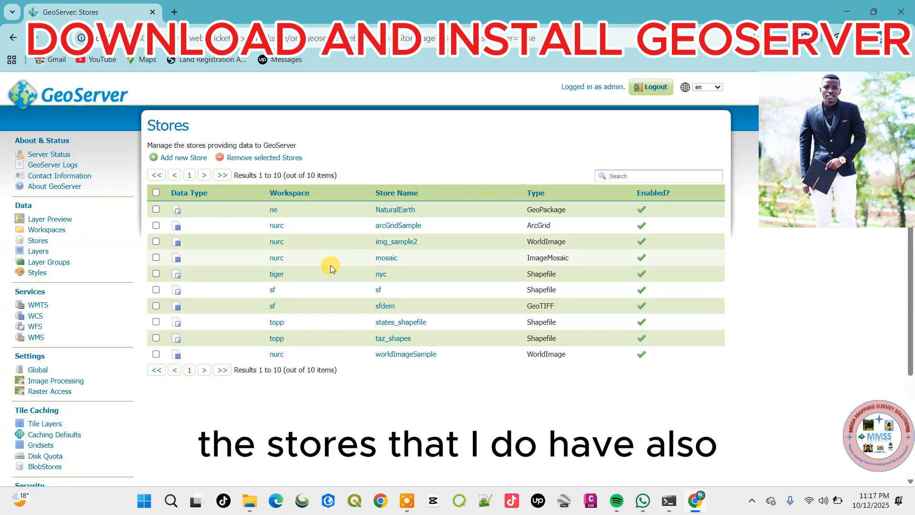
scroll(329, 266, "down", 2)
scroll(331, 270, "up", 2)
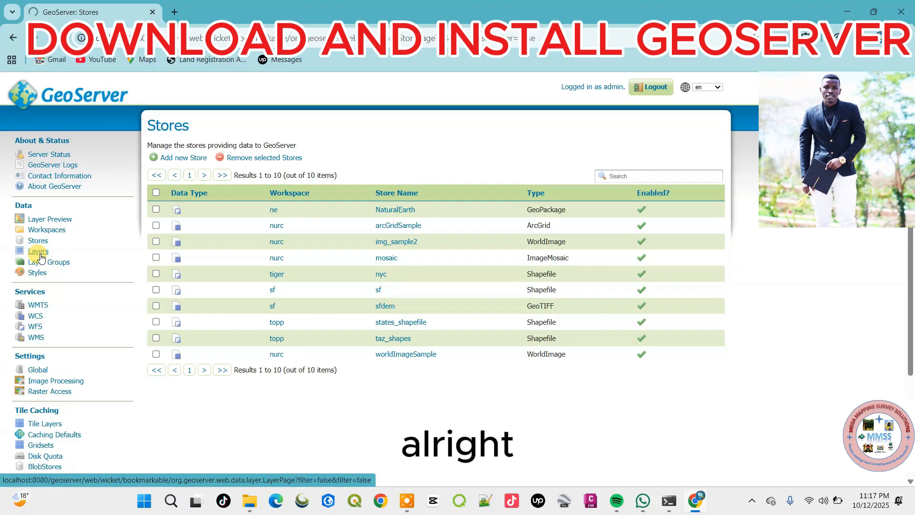
scroll(312, 307, "down", 4)
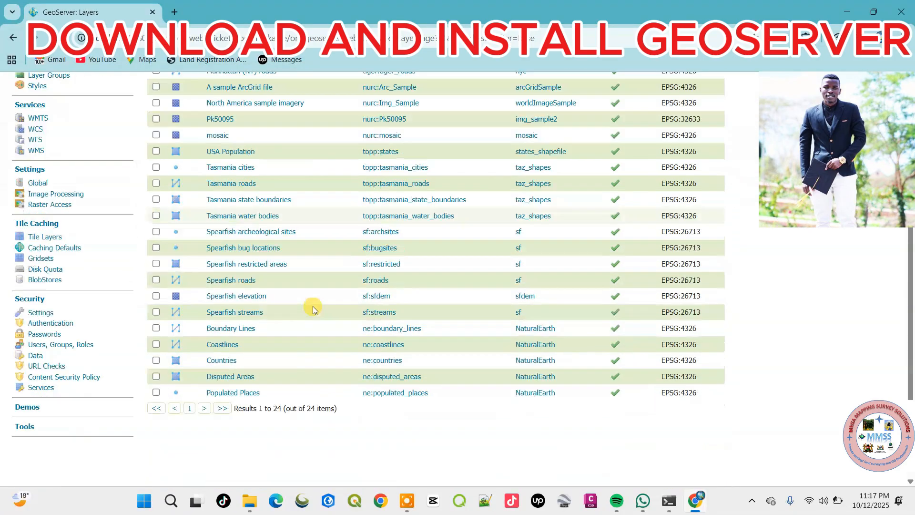
scroll(312, 307, "up", 4)
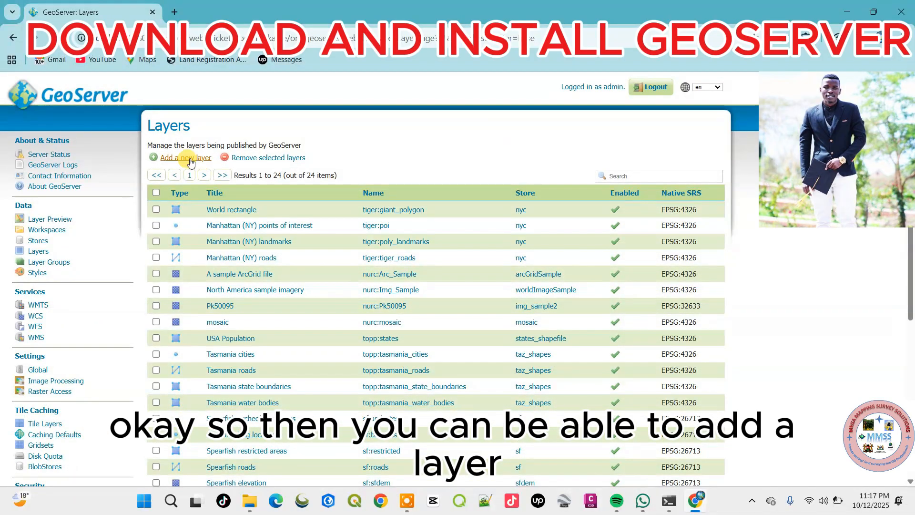
Step: Review the Server Status page, including its data directory, JVM version and memory settings
left_click(56, 155)
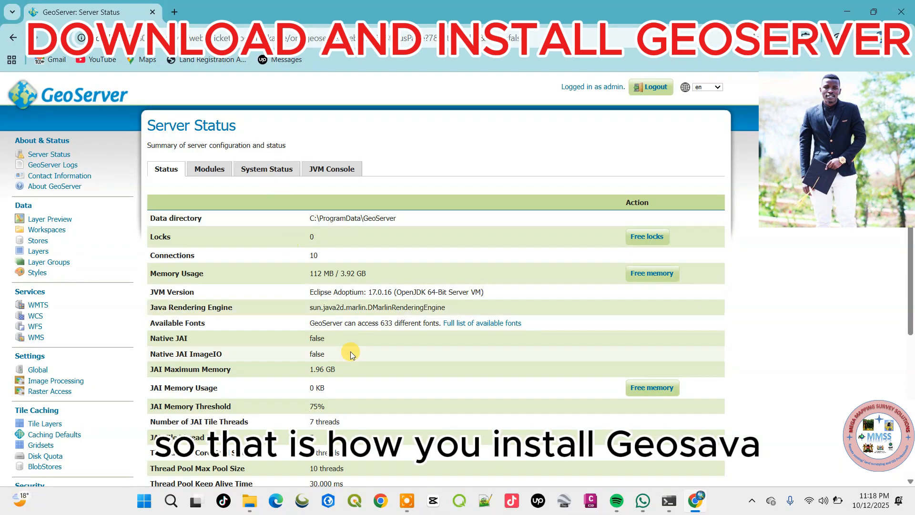
scroll(144, 221, "down", 2)
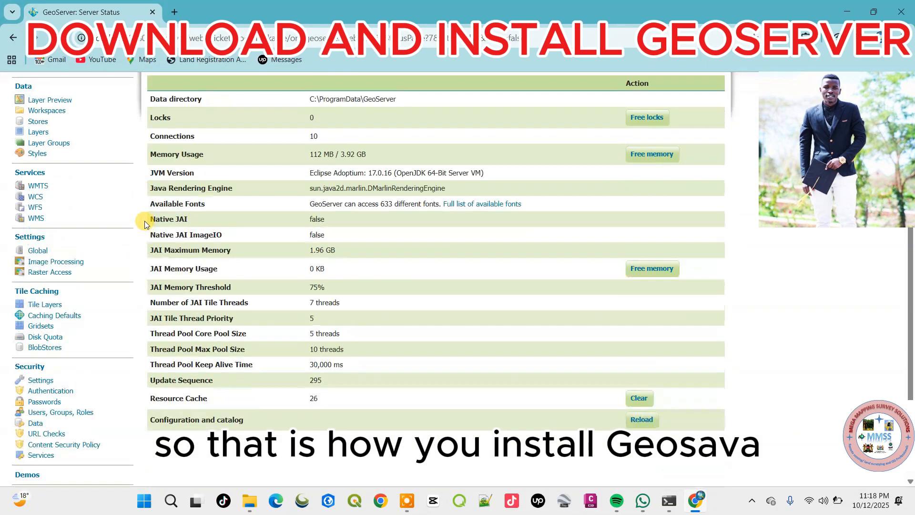
scroll(144, 221, "up", 2)
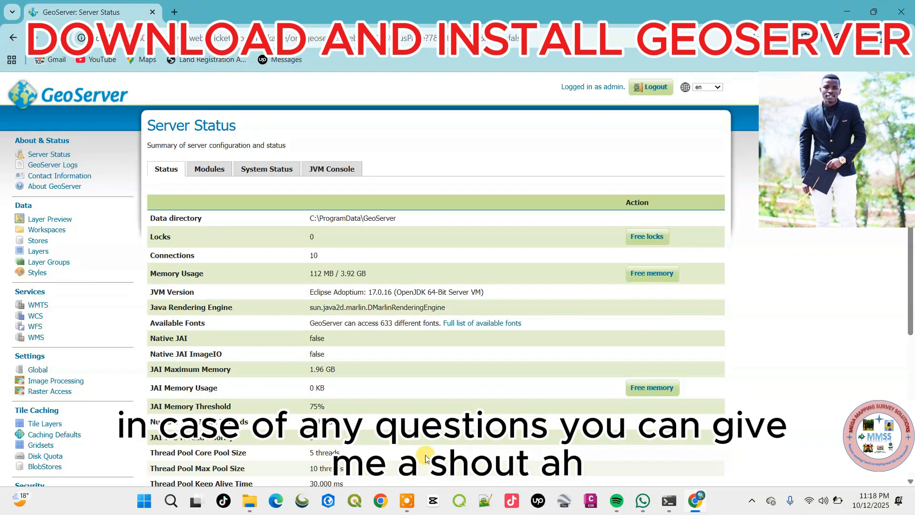
scroll(432, 402, "down", 1)
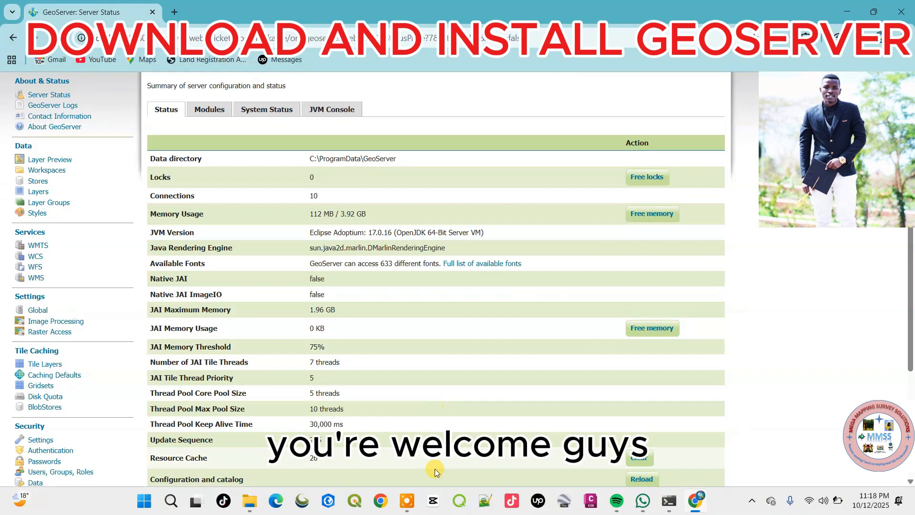